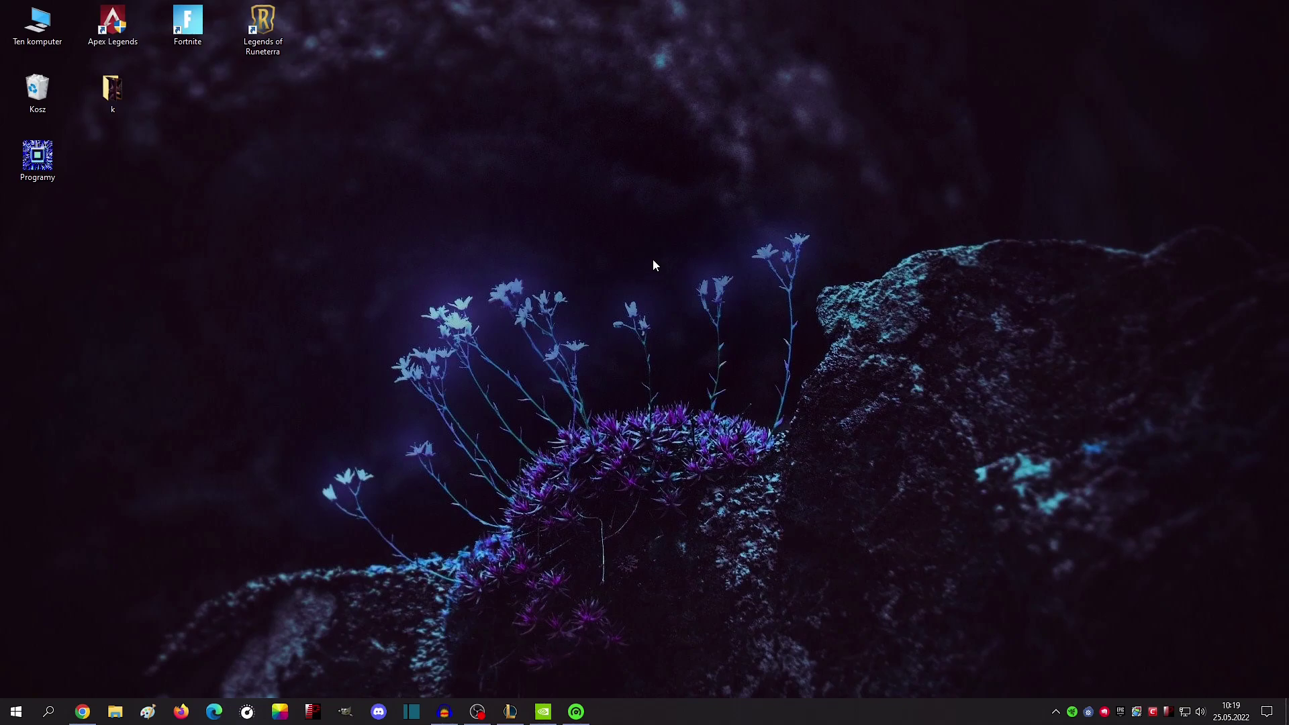
pyautogui.moveTo(475, 247); pyautogui.dragTo(683, 182)
pyautogui.moveTo(787, 201); pyautogui.dragTo(702, 192)
pyautogui.moveTo(714, 262); pyautogui.dragTo(559, 171)
pyautogui.moveTo(490, 114); pyautogui.dragTo(620, 195)
pyautogui.moveTo(728, 286); pyautogui.dragTo(678, 236)
pyautogui.moveTo(528, 133); pyautogui.dragTo(639, 209)
pyautogui.moveTo(729, 213)
pyautogui.mouseDown()
pyautogui.moveTo(486, 194)
pyautogui.moveTo(542, 147)
pyautogui.mouseUp()
pyautogui.moveTo(730, 181); pyautogui.dragTo(627, 202)
pyautogui.moveTo(535, 239); pyautogui.dragTo(649, 181)
pyautogui.moveTo(676, 141); pyautogui.dragTo(524, 230)
pyautogui.moveTo(528, 99); pyautogui.dragTo(557, 112)
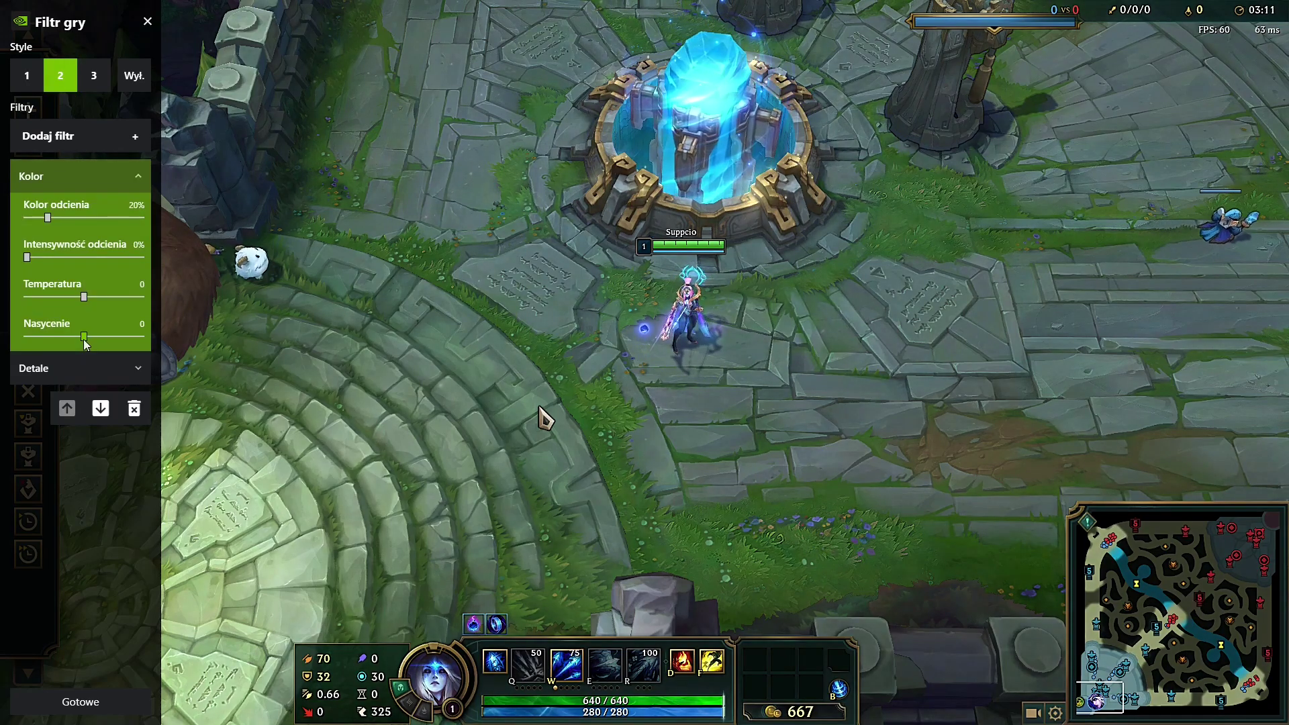
# - Increase the Kolor filter's saturation, and set the Detale filter to 83% sharpening, 38% clarity and 22% HDR toning
pyautogui.moveTo(84, 337); pyautogui.dragTo(117, 337)
pyautogui.click(108, 188)
pyautogui.click(84, 209)
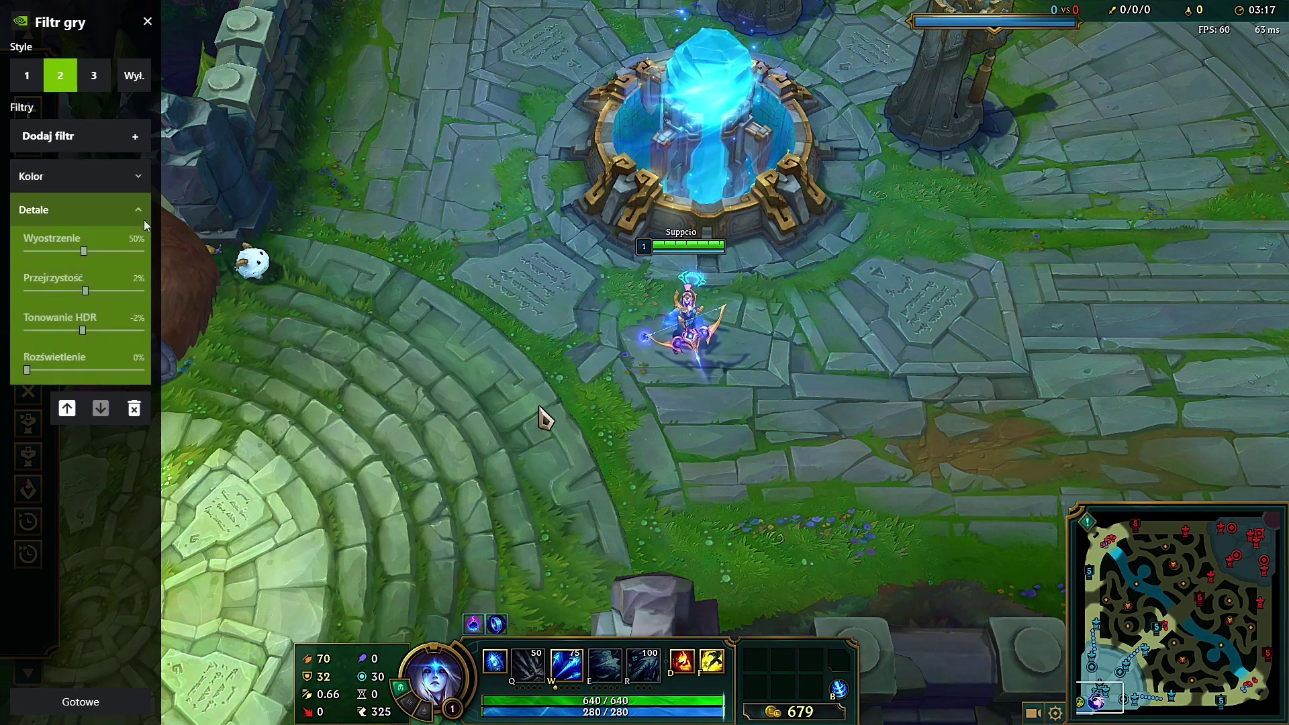
pyautogui.moveTo(83, 330); pyautogui.dragTo(124, 252)
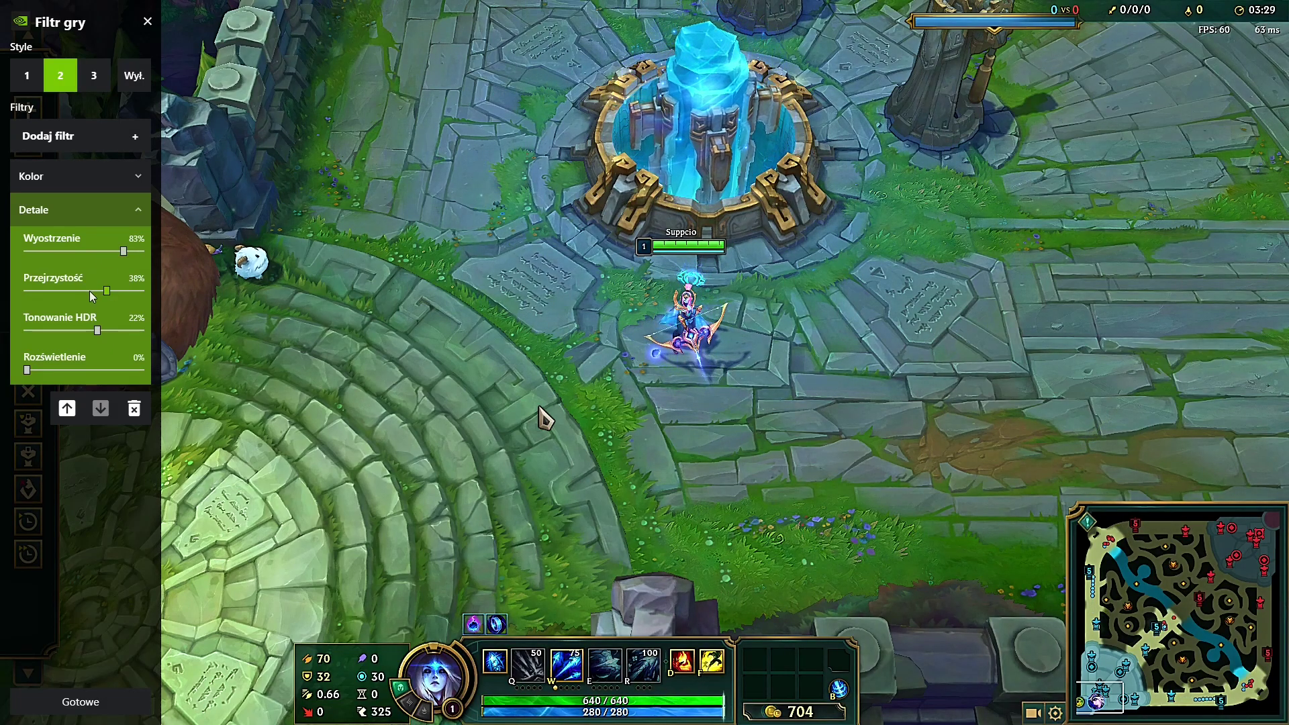
# - Compare the game's look under empty filter style 3 with filtered style 2
pyautogui.click(94, 83)
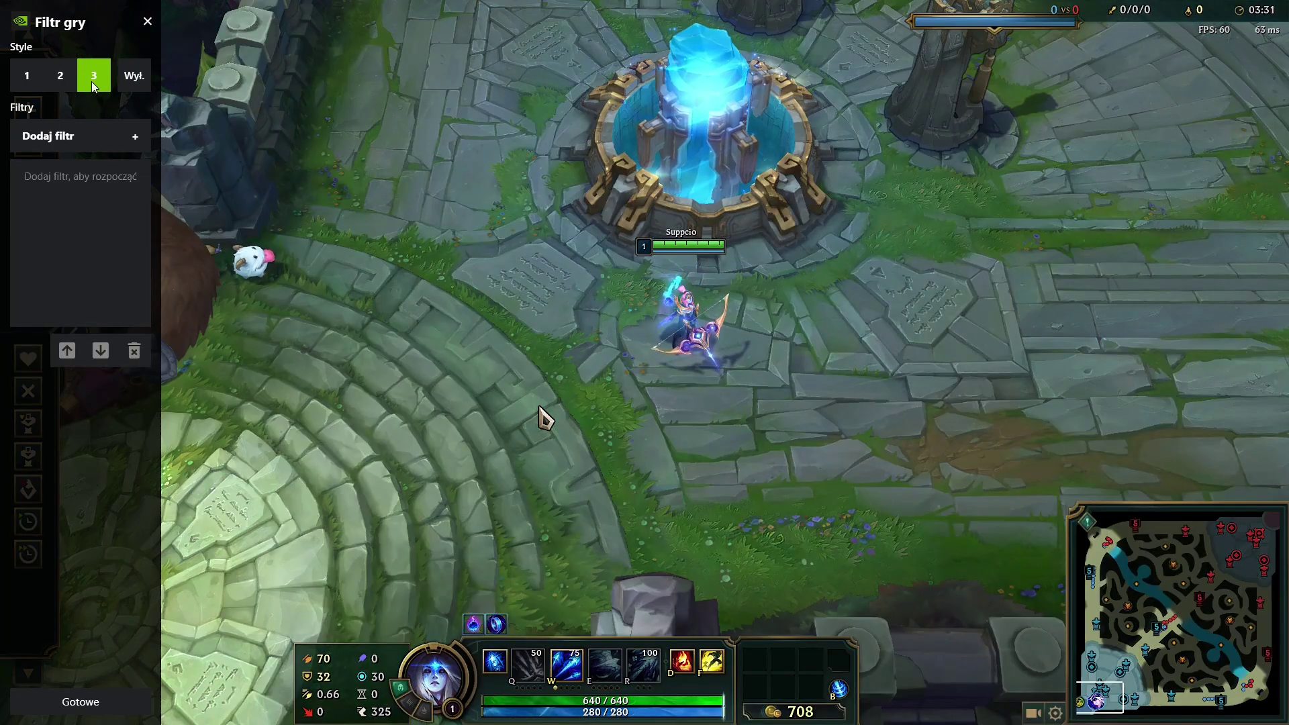
pyautogui.click(65, 75)
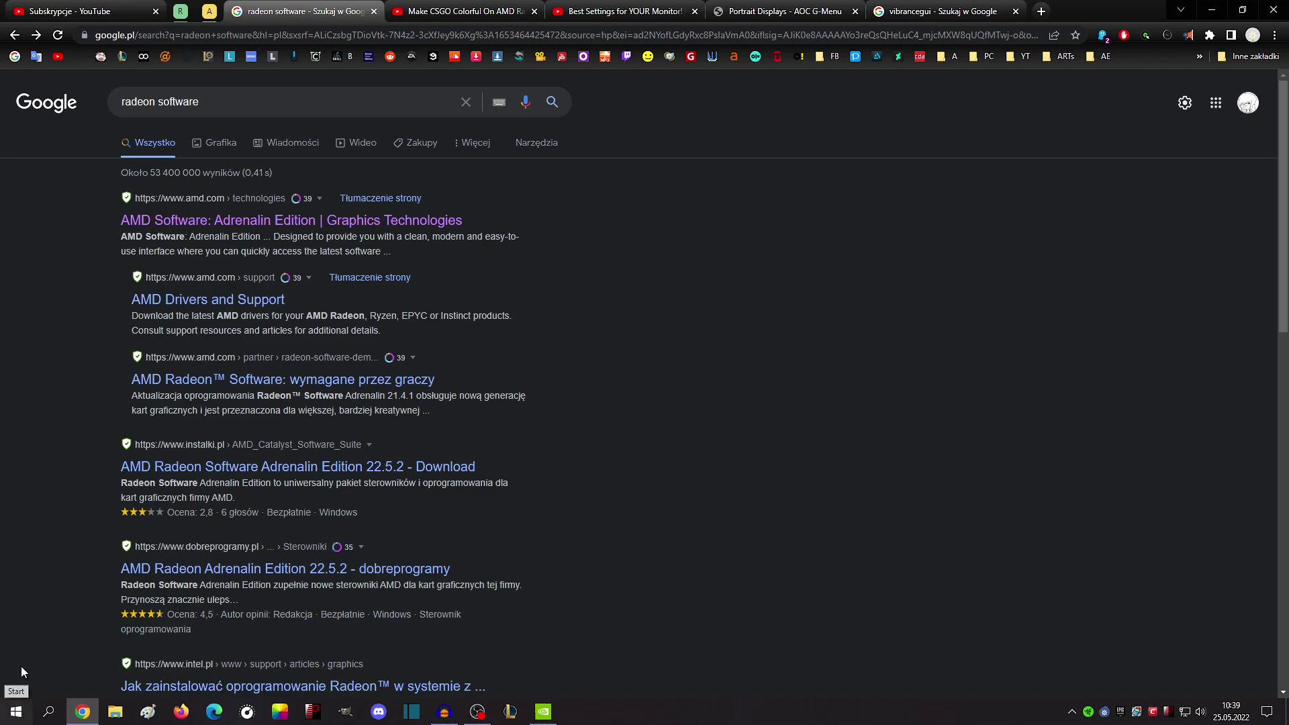
# - Check which graphics card is installed in Device Manager, and close it
pyautogui.rightClick(17, 713)
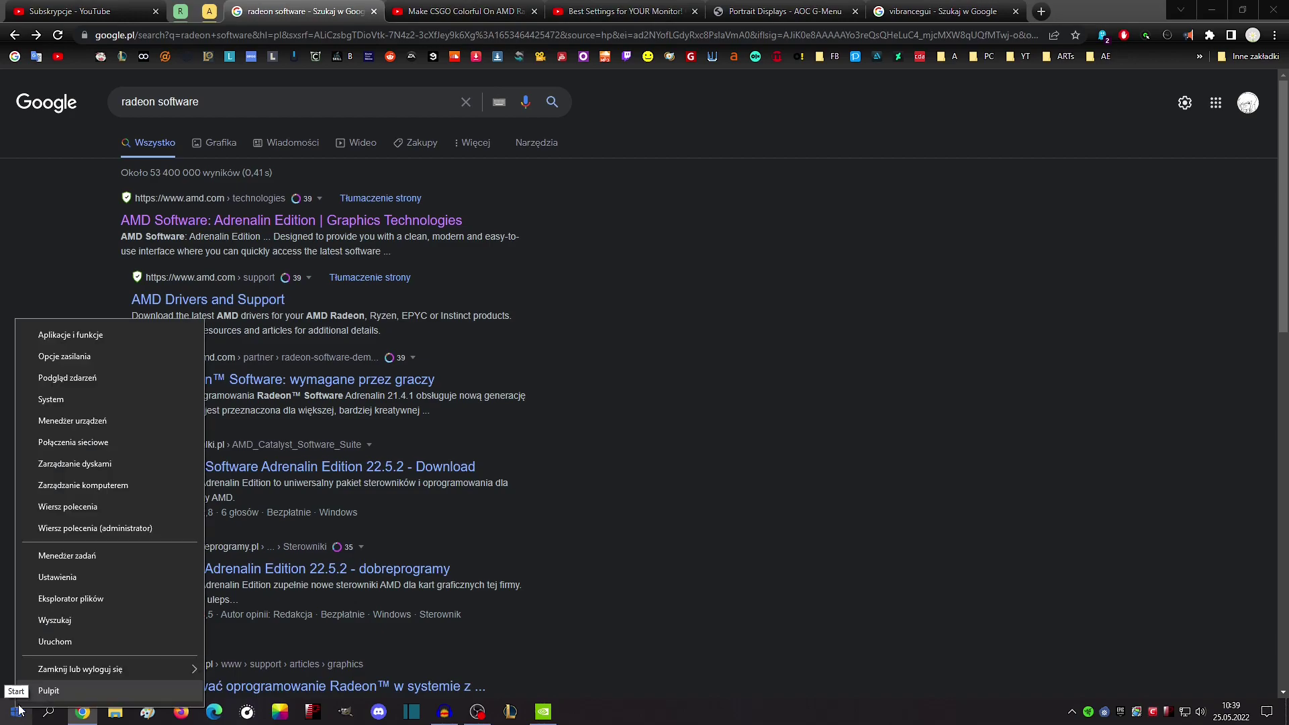
pyautogui.click(88, 421)
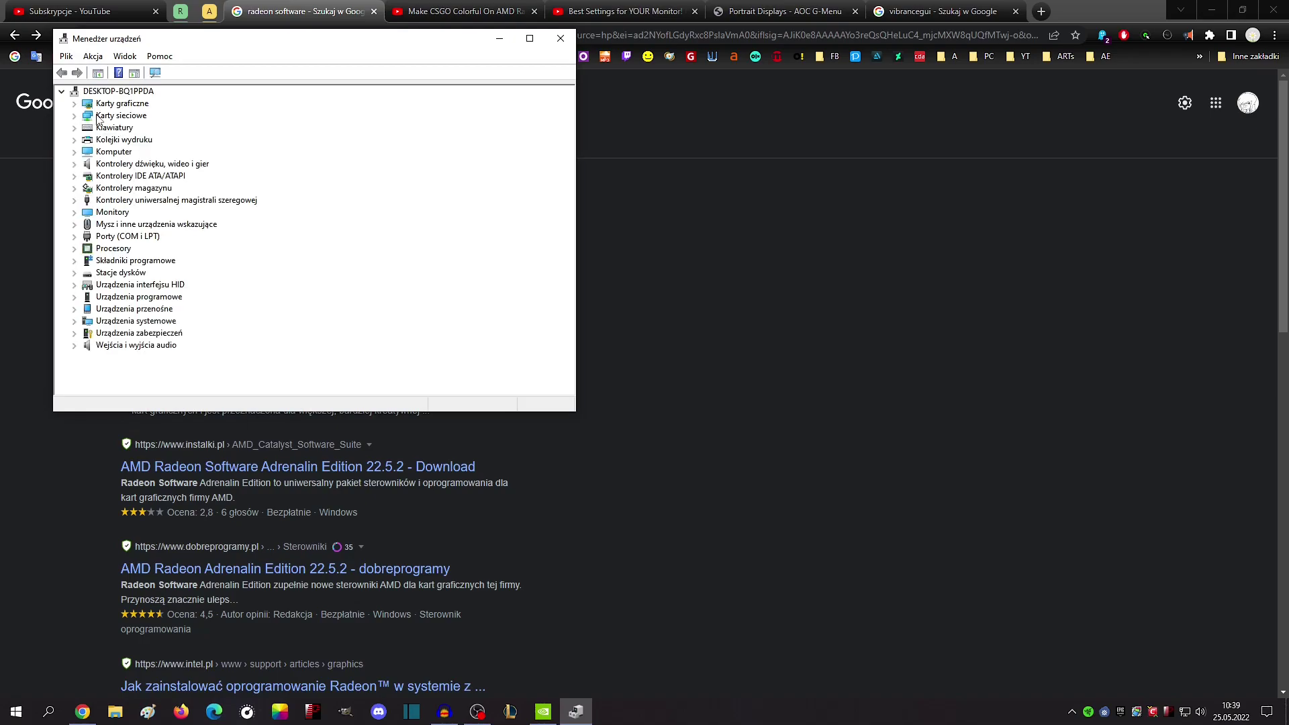
pyautogui.click(74, 104)
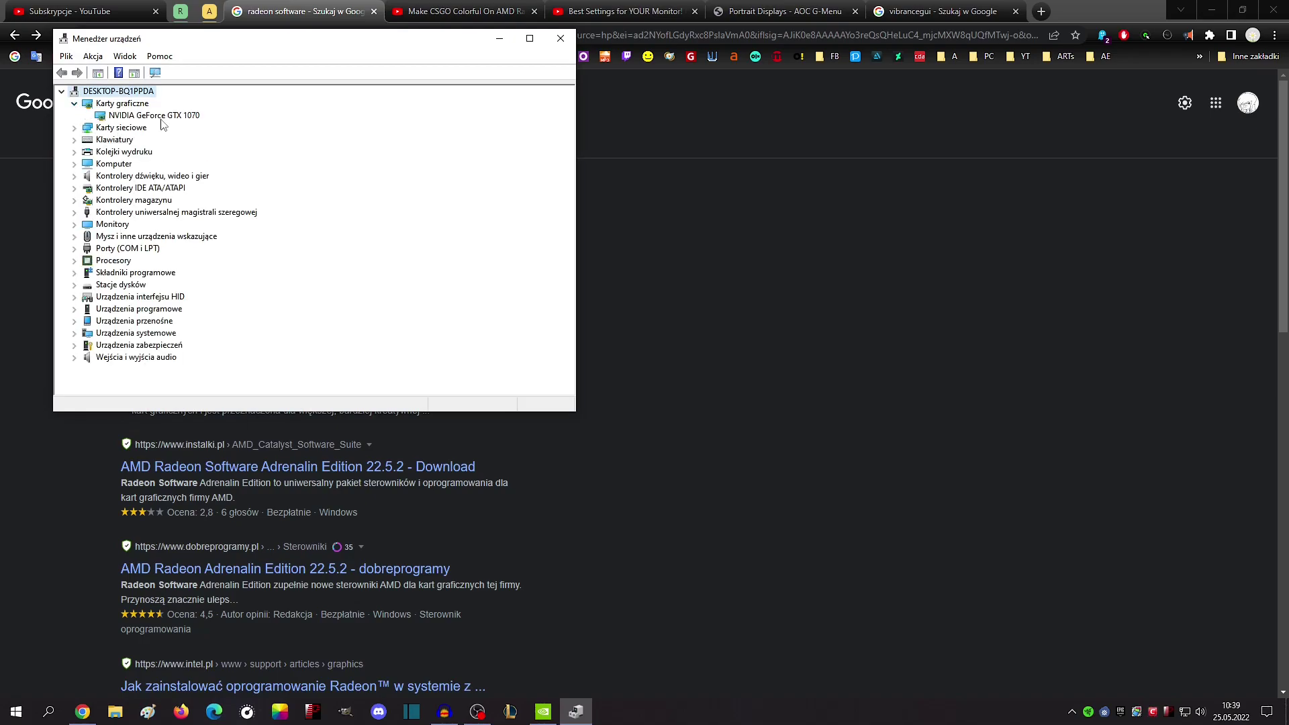
pyautogui.click(164, 117)
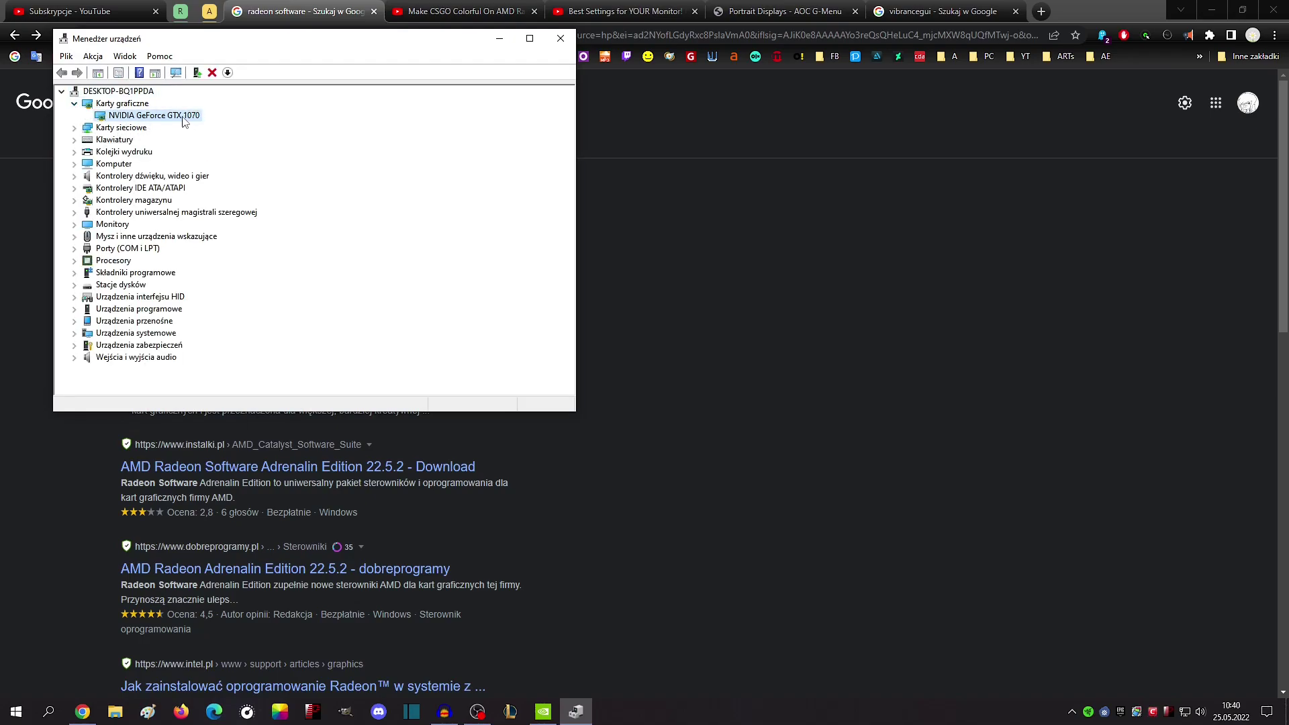
pyautogui.click(560, 39)
# - Open AMD's Adrenalin Edition page from the search results and examine the Home and Gaming previews of the software
pyautogui.click(308, 224)
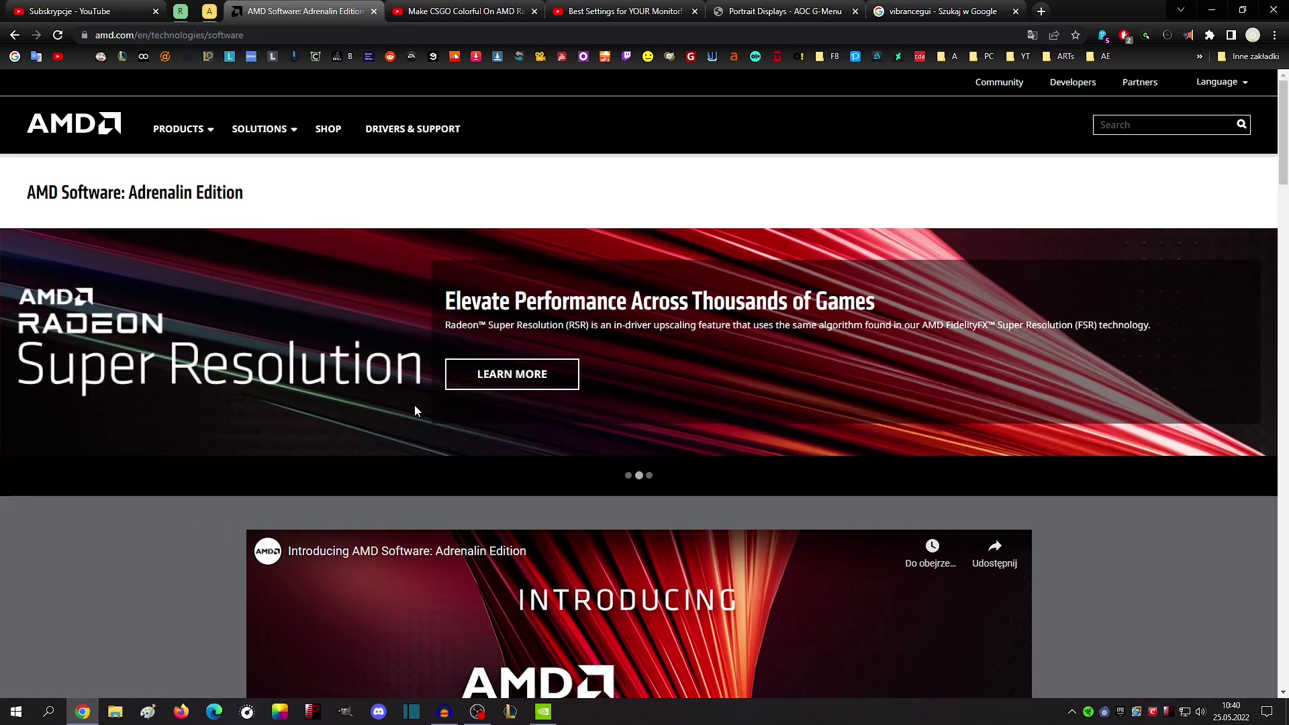
pyautogui.scroll(-5, 413, 405)
pyautogui.scroll(-6, 270, 383)
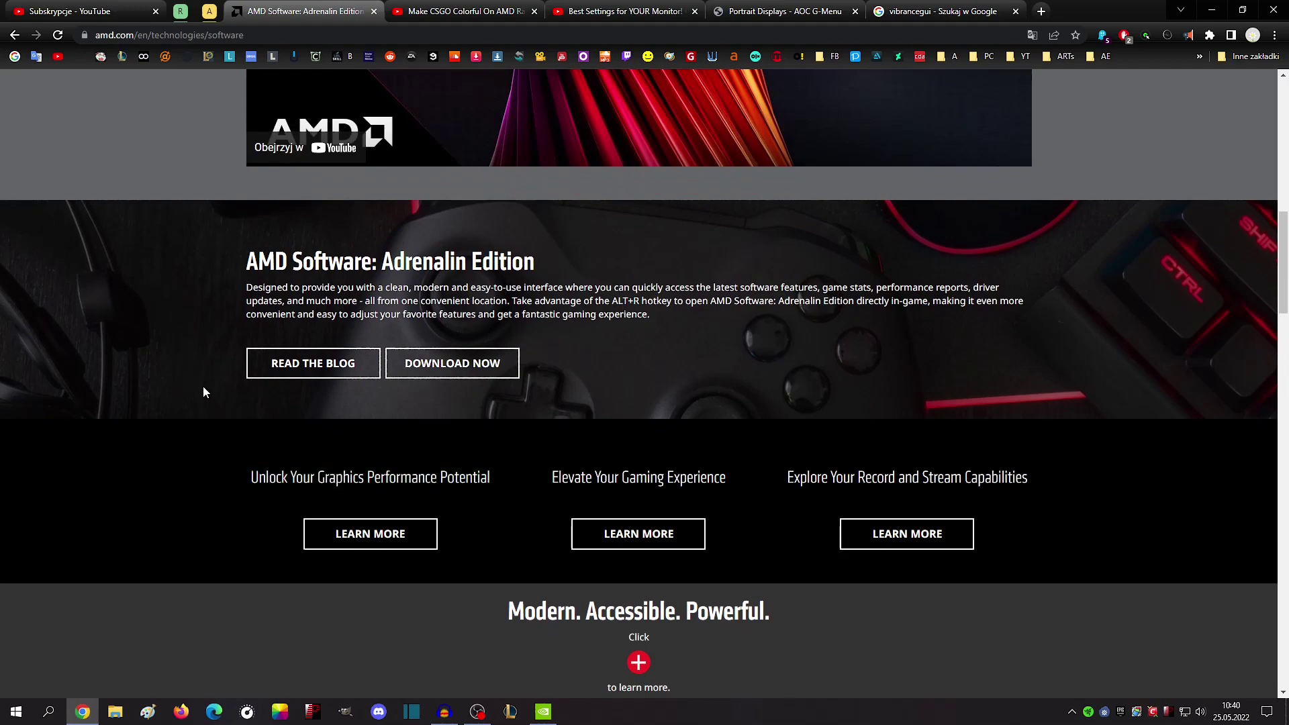
pyautogui.scroll(-4, 204, 392)
pyautogui.scroll(-4, 204, 392)
pyautogui.scroll(-1, 759, 327)
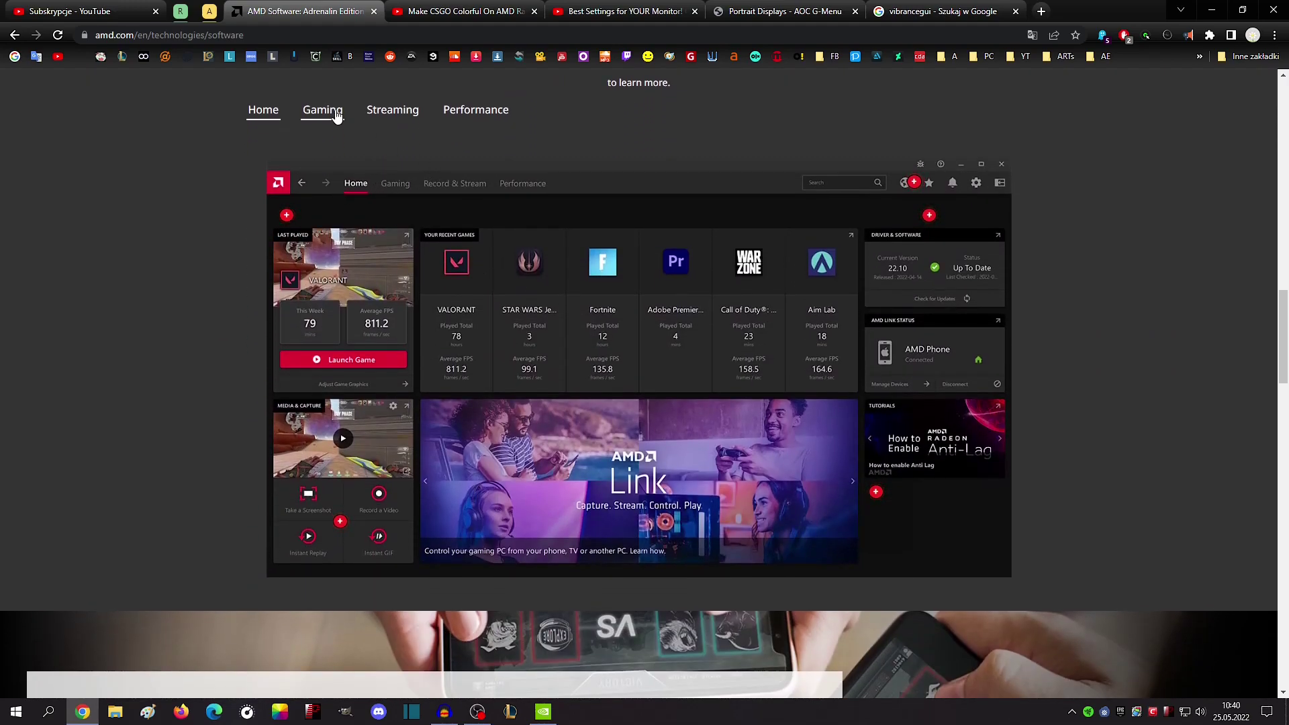
pyautogui.click(325, 116)
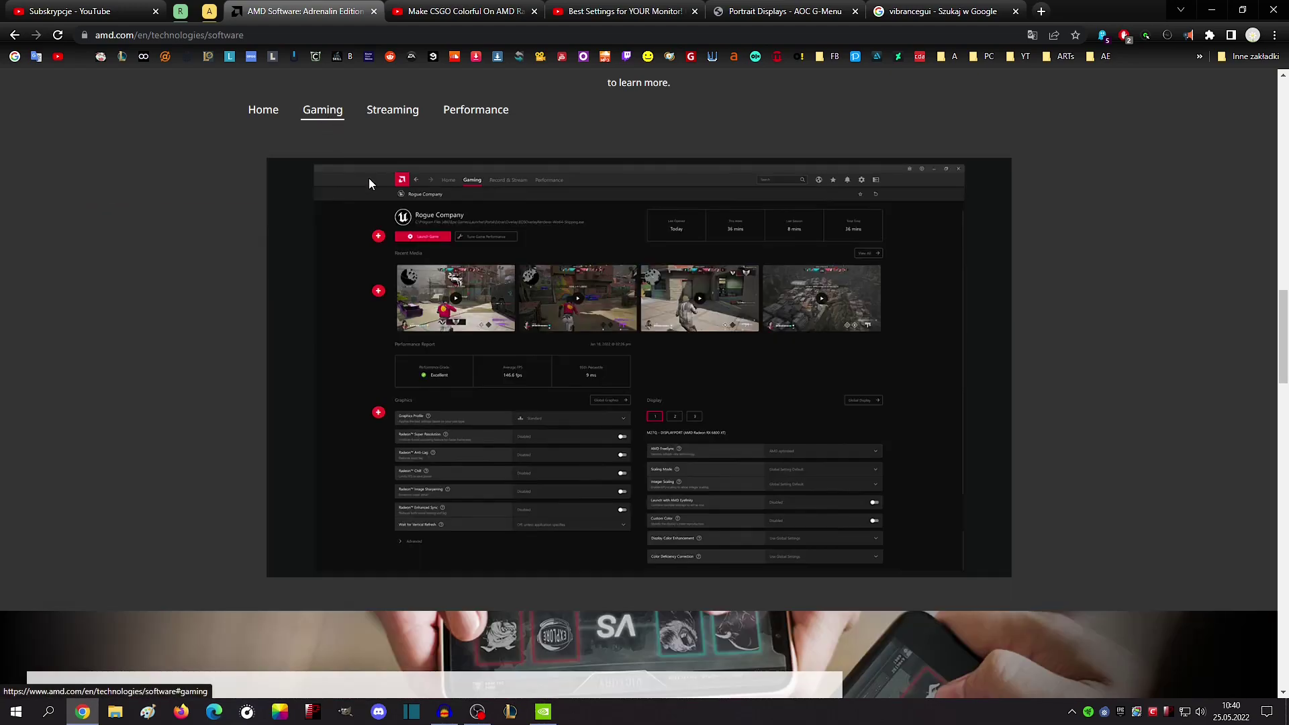
pyautogui.click(280, 111)
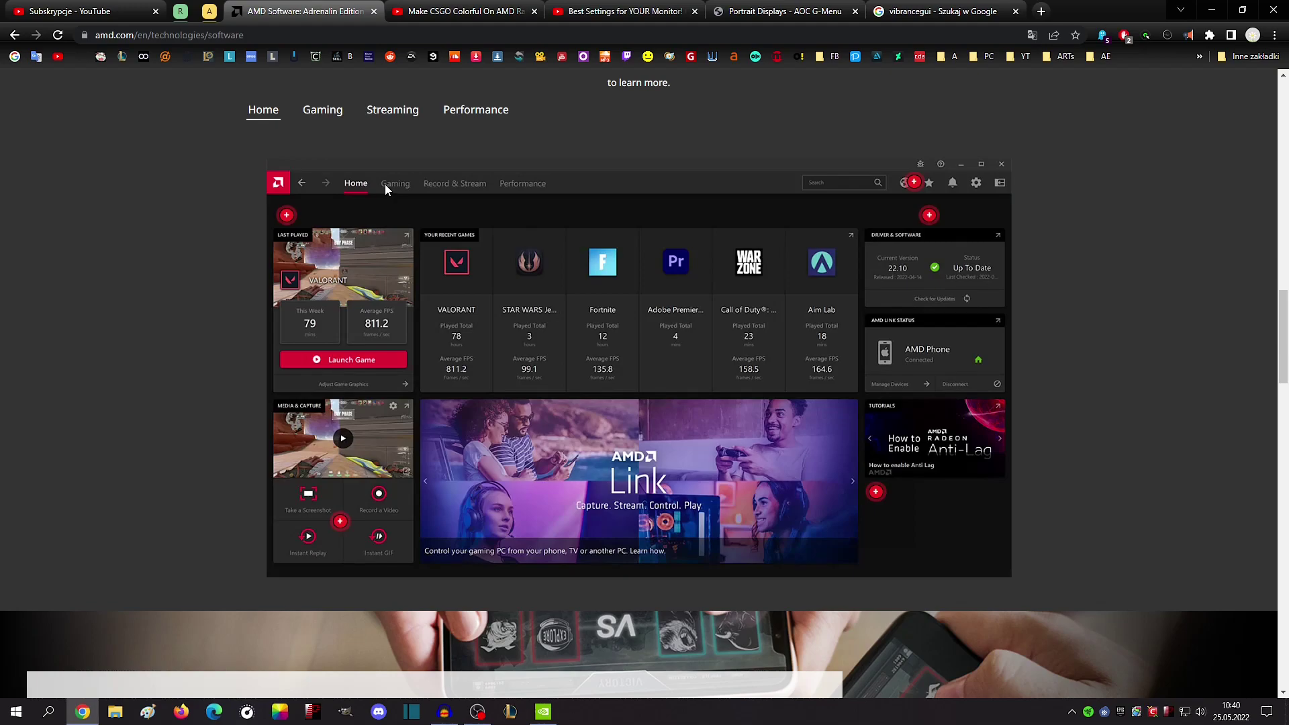
# - Switch to the YouTube video on making CSGO colourful on AMD Radeon and examine its game graphics and custom colour settings
pyautogui.click(463, 11)
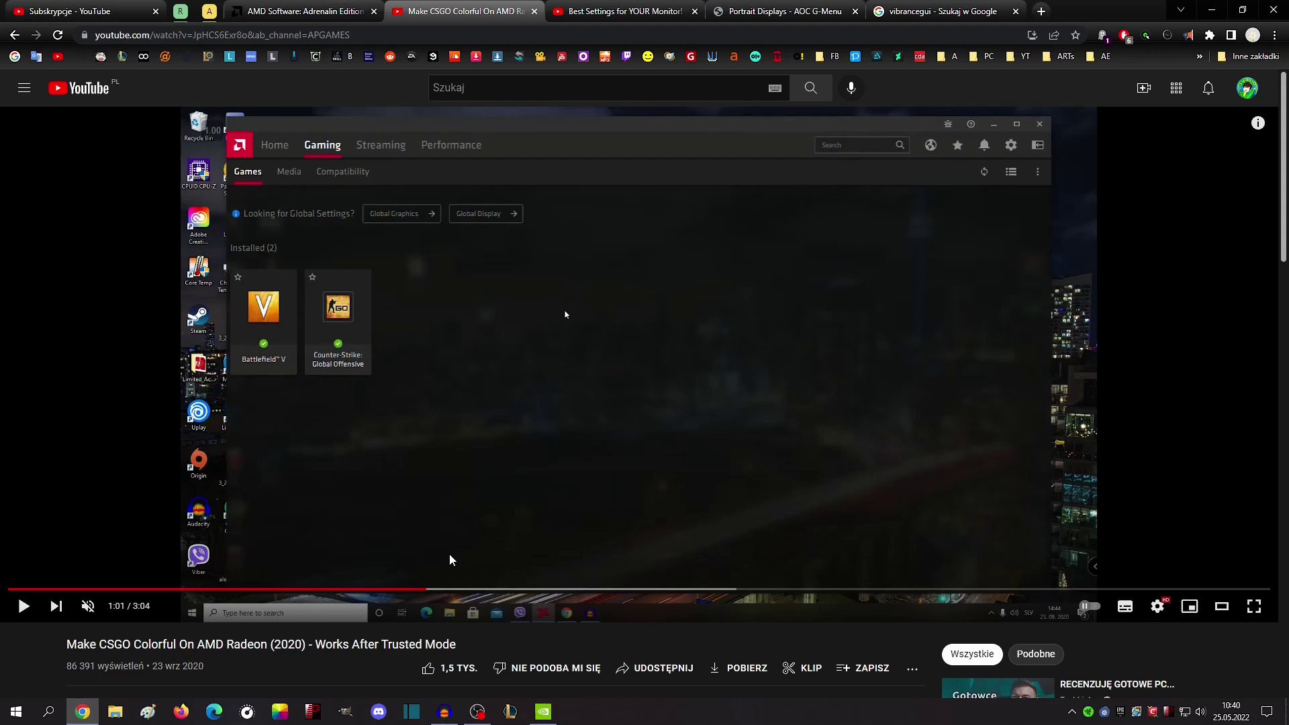
pyautogui.click(447, 589)
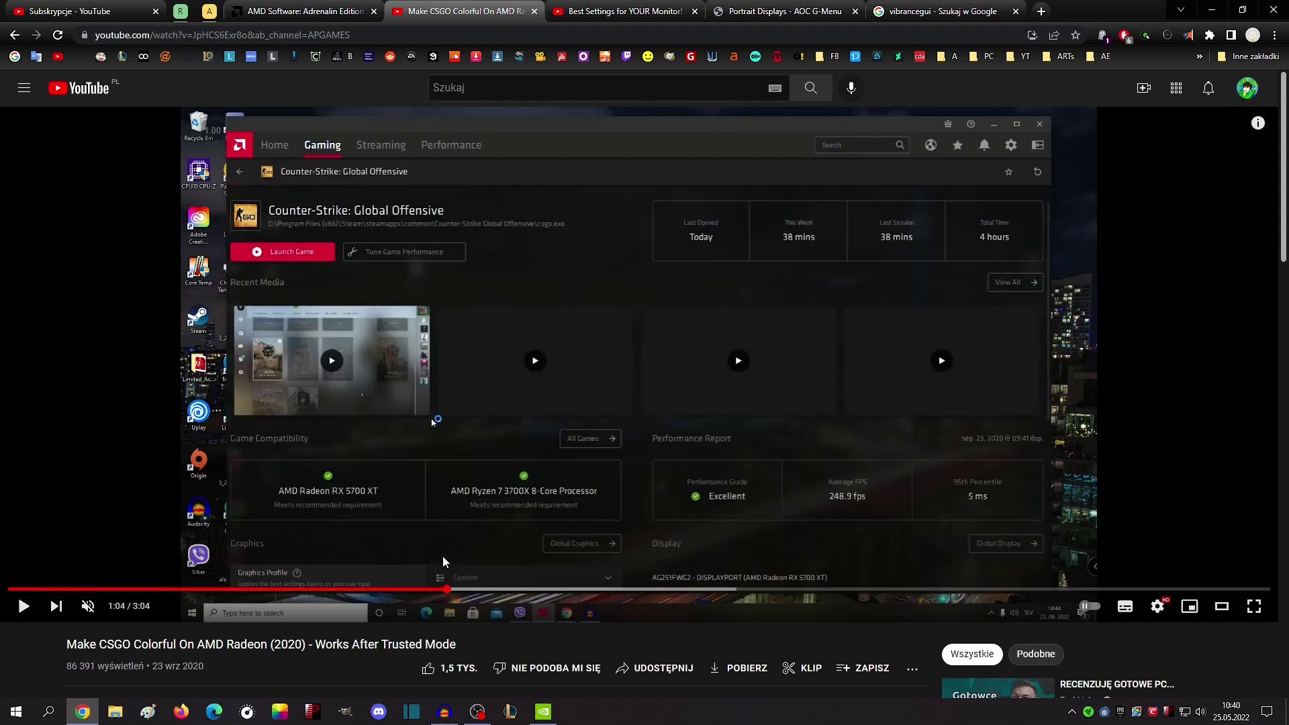
pyautogui.click(474, 377)
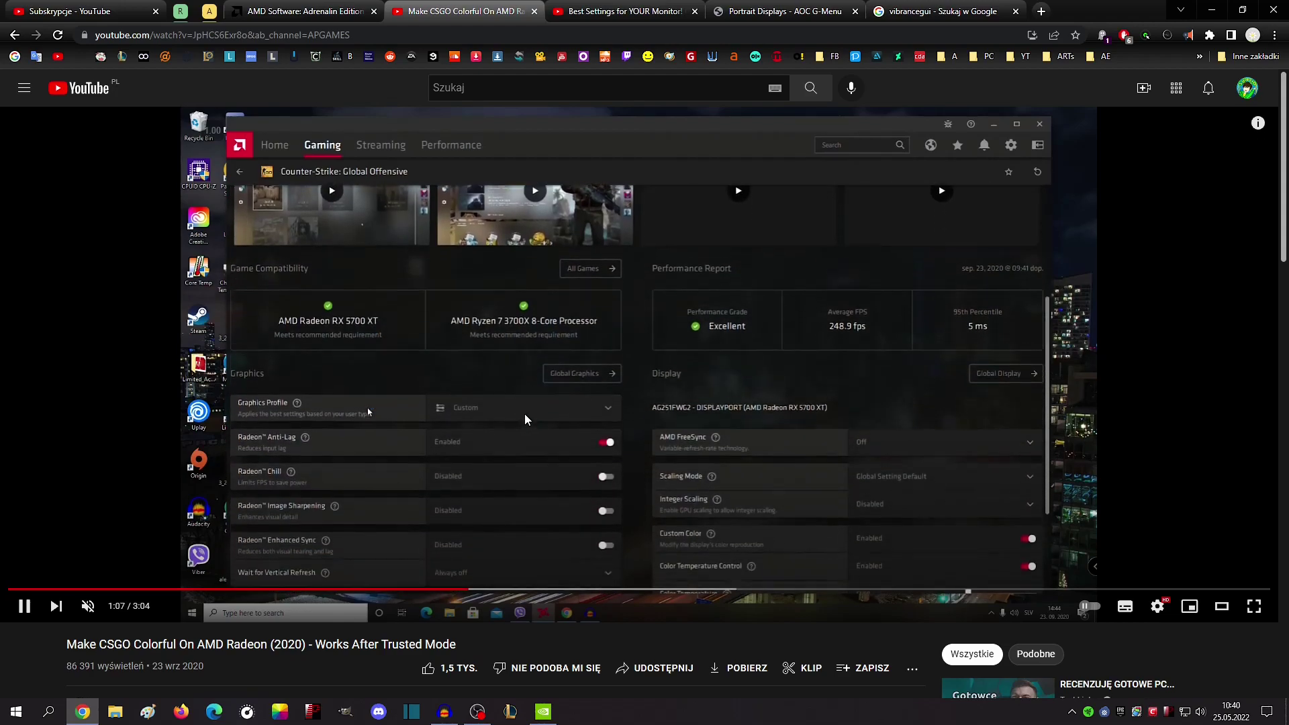
pyautogui.click(614, 443)
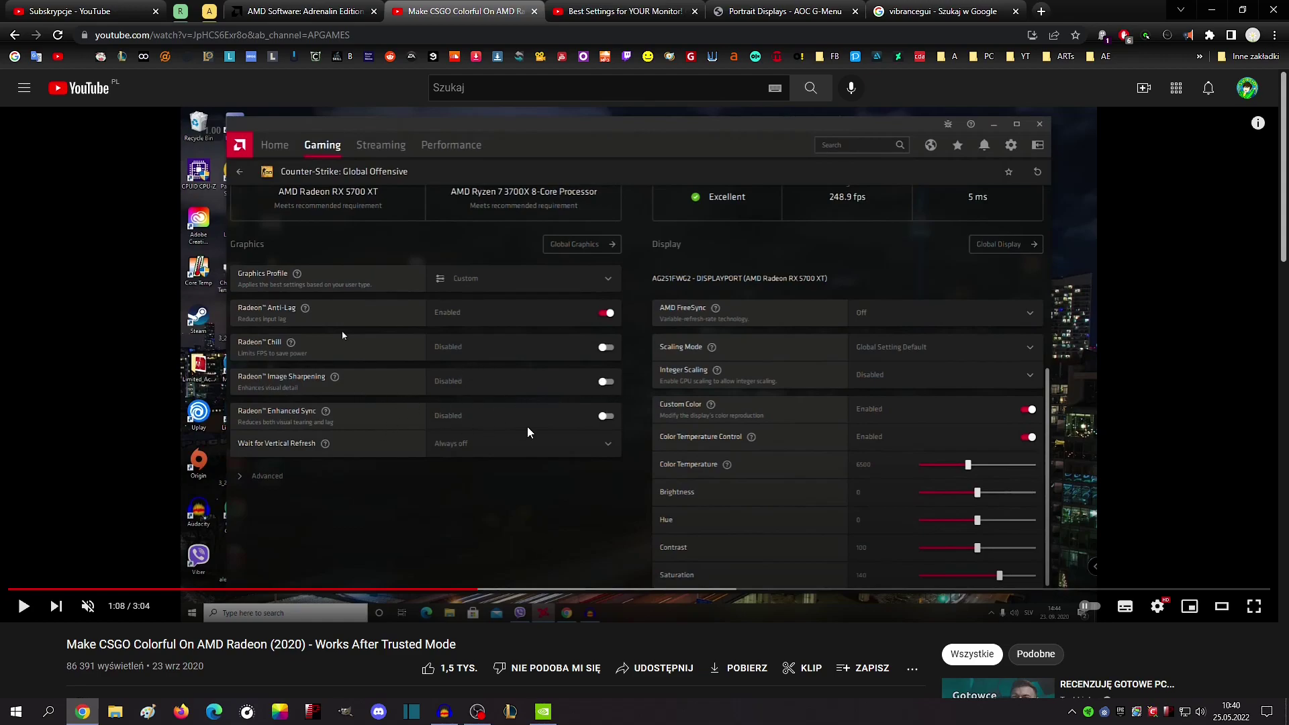
pyautogui.moveTo(476, 589); pyautogui.dragTo(534, 591)
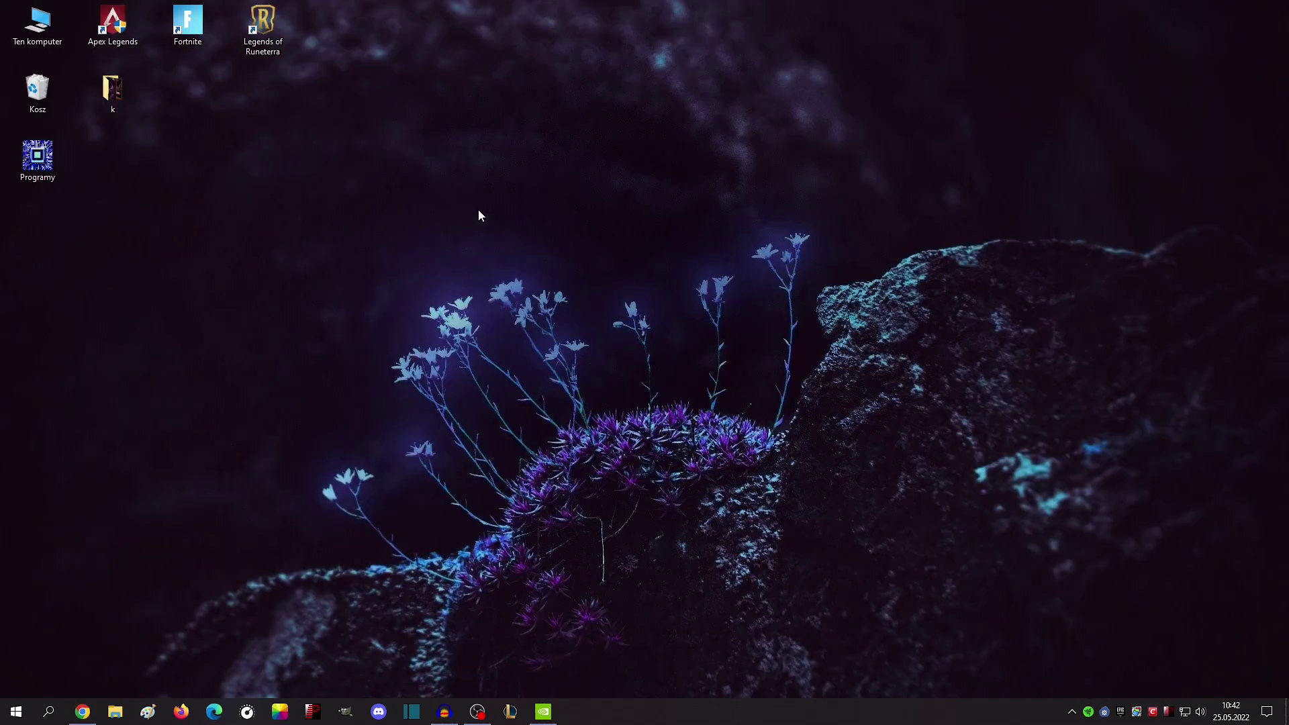
# - Open the NVIDIA Control Panel from the desktop and display the desktop colour settings page
pyautogui.moveTo(429, 215); pyautogui.dragTo(499, 145)
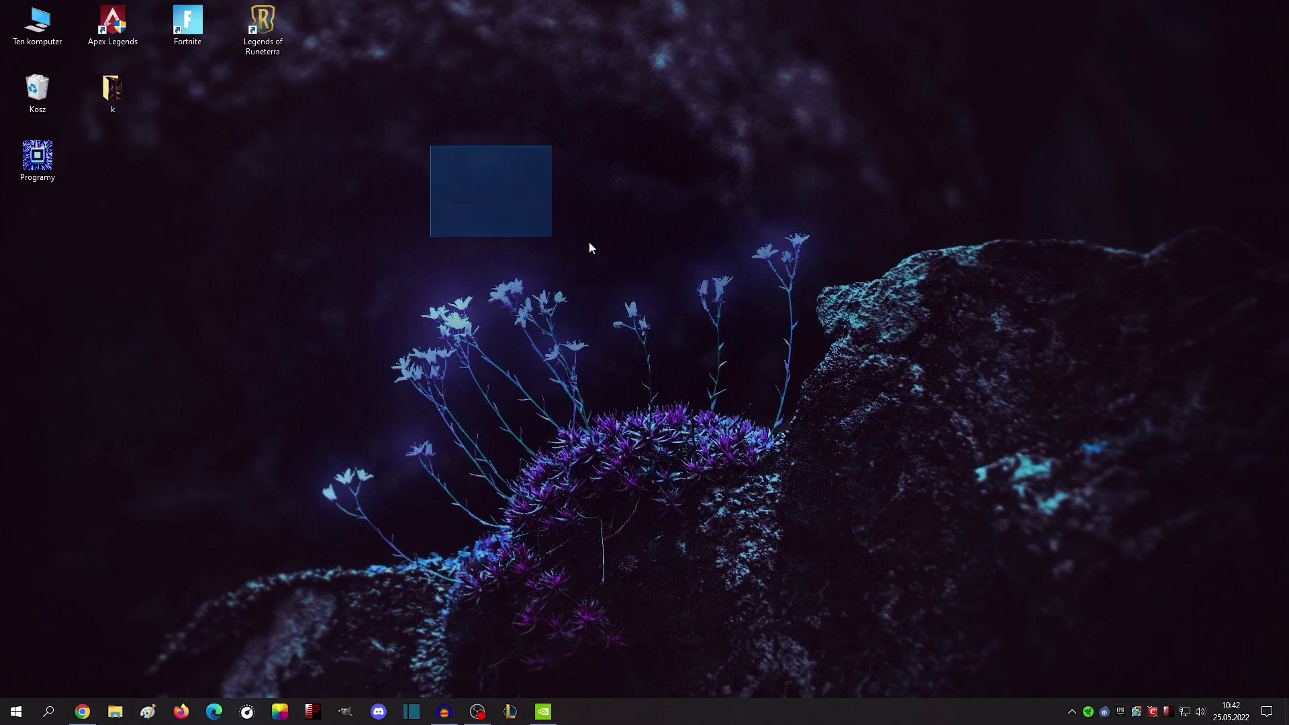
pyautogui.rightClick(442, 208)
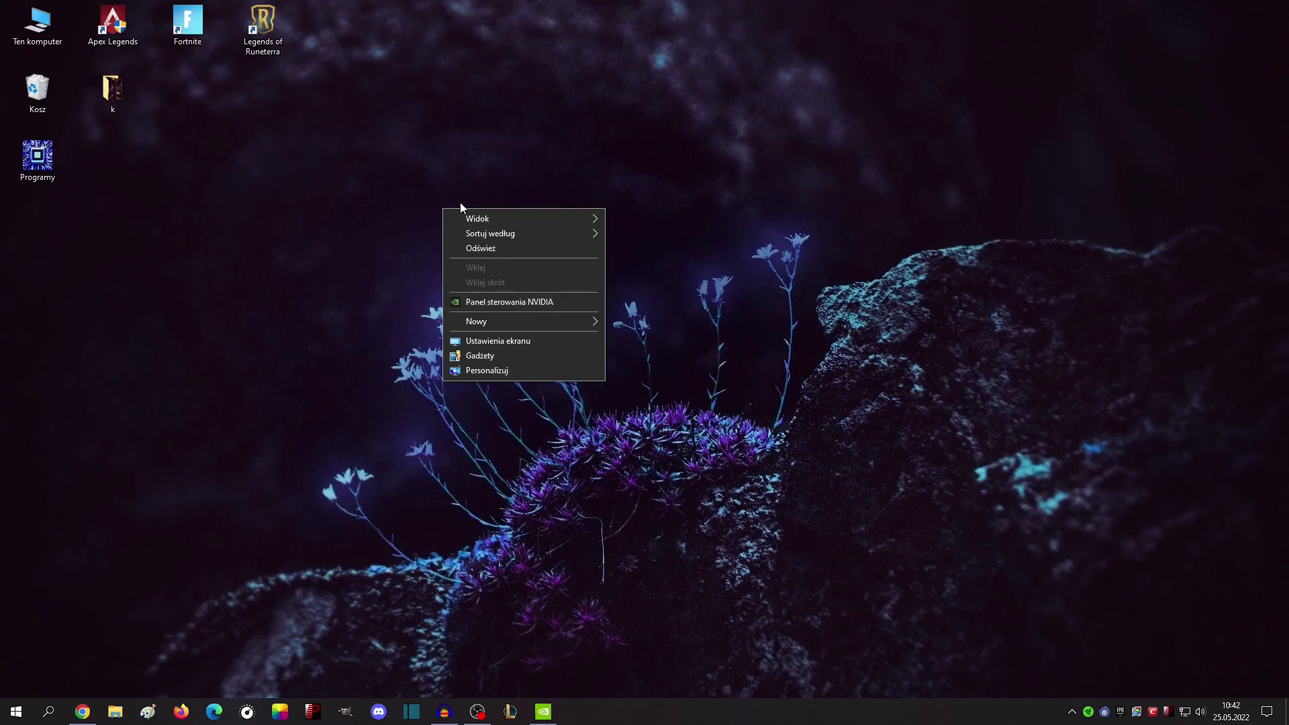
pyautogui.click(510, 304)
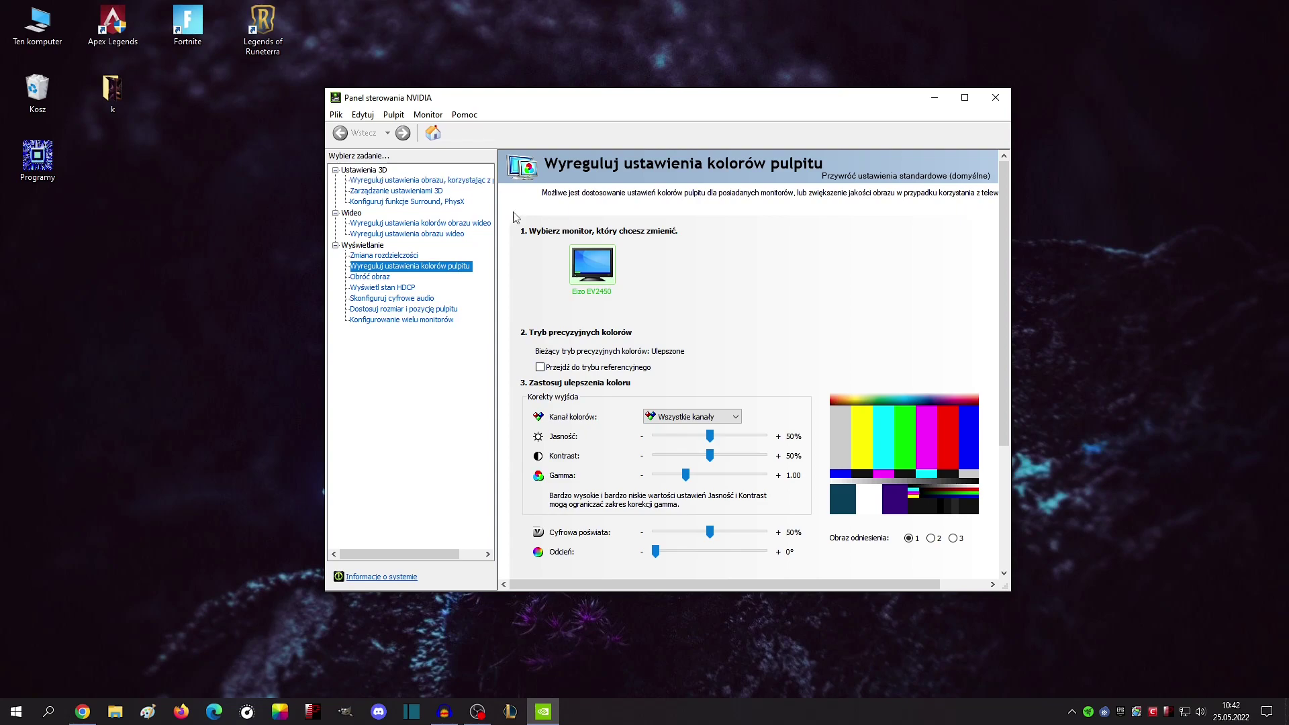
pyautogui.click(433, 180)
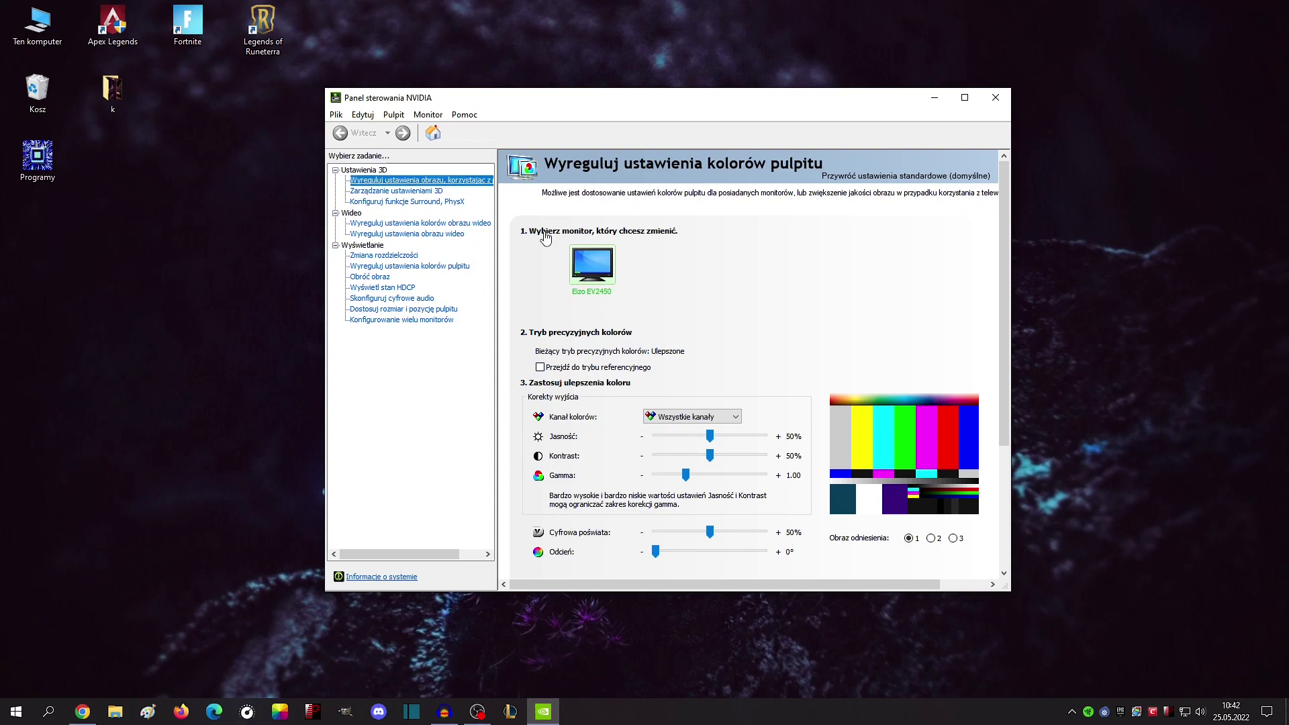
pyautogui.click(428, 266)
pyautogui.click(429, 179)
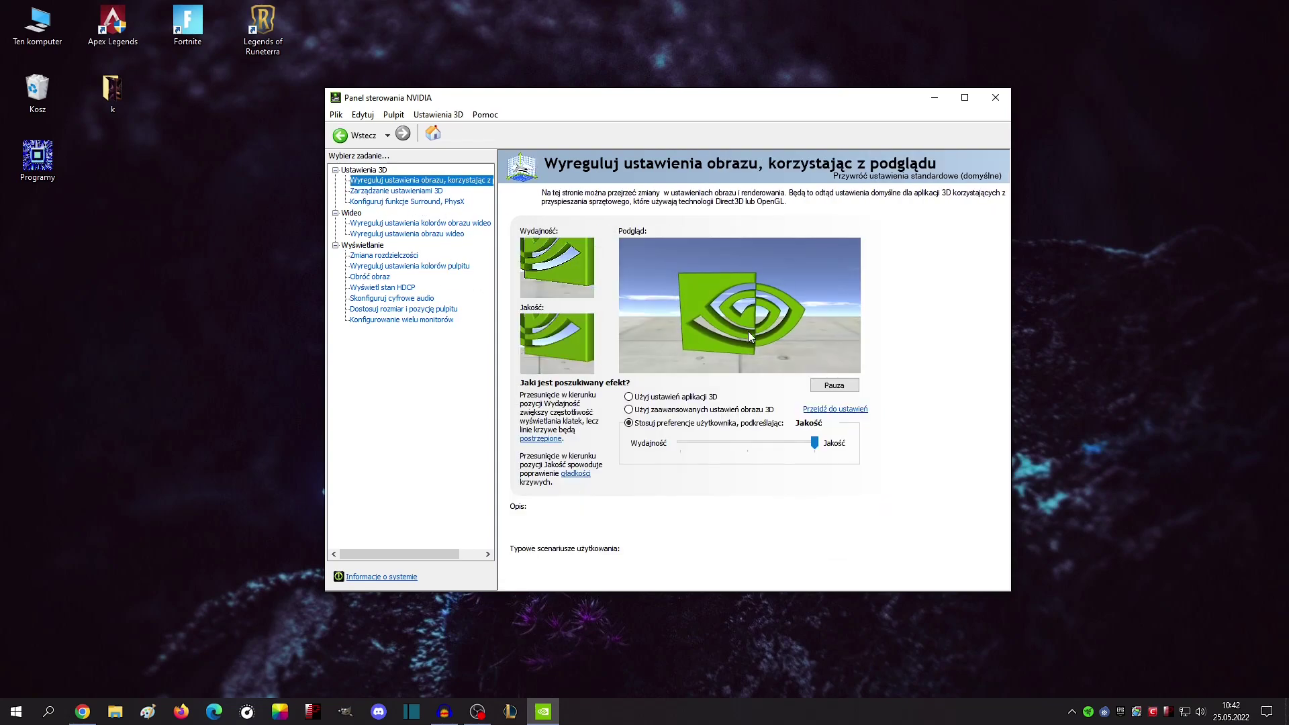
pyautogui.click(387, 268)
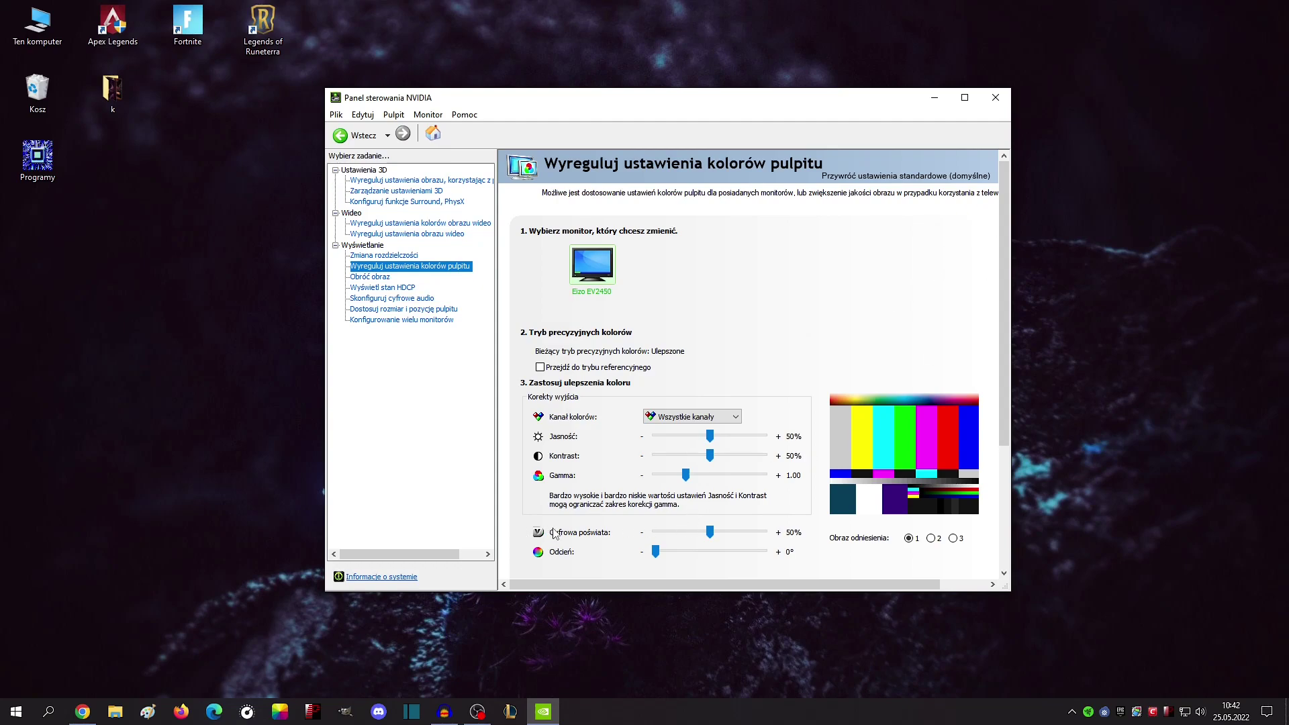
# - Try digital vibrance at its maximum, return it to 50%, and discard the pending colour changes
pyautogui.moveTo(709, 535)
pyautogui.mouseDown()
pyautogui.moveTo(772, 534)
pyautogui.moveTo(690, 535)
pyautogui.moveTo(782, 537)
pyautogui.moveTo(656, 537)
pyautogui.moveTo(710, 537)
pyautogui.mouseUp()
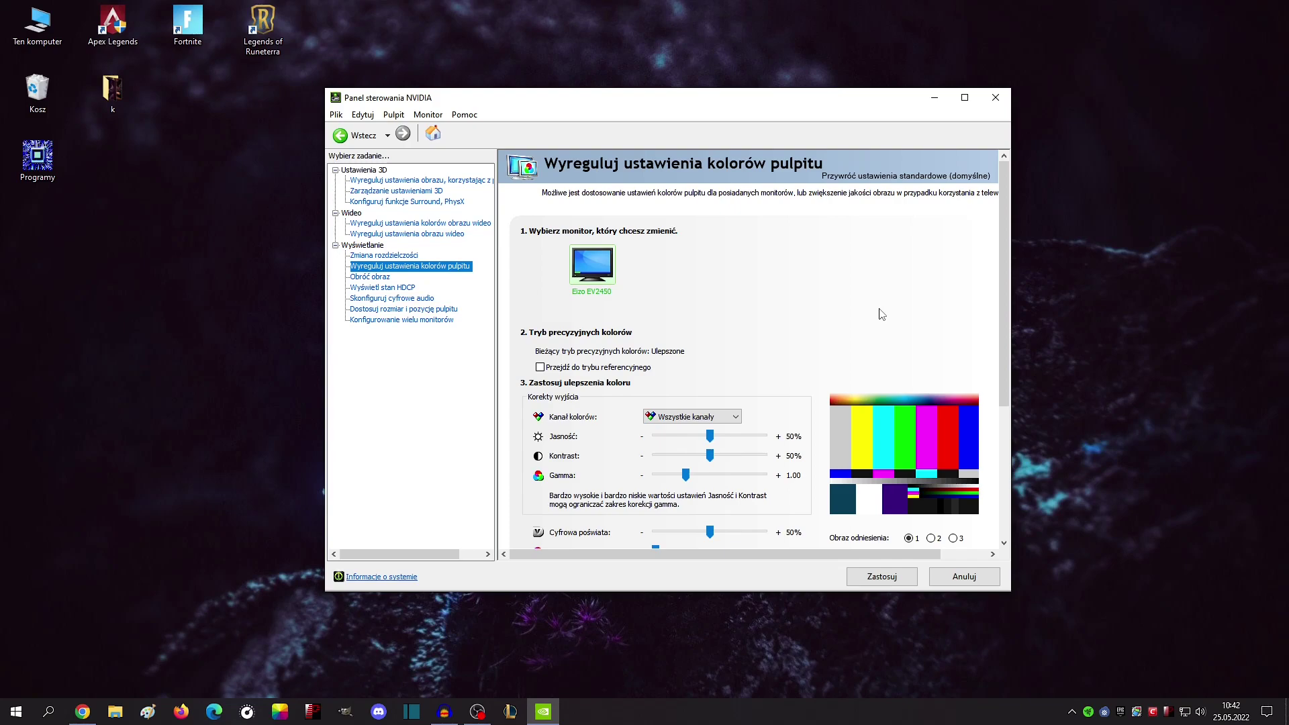
pyautogui.moveTo(709, 532); pyautogui.dragTo(777, 537)
pyautogui.moveTo(763, 532); pyautogui.dragTo(713, 542)
pyautogui.moveTo(709, 532)
pyautogui.mouseDown()
pyautogui.moveTo(760, 532)
pyautogui.moveTo(709, 534)
pyautogui.mouseUp()
pyautogui.rightClick(266, 278)
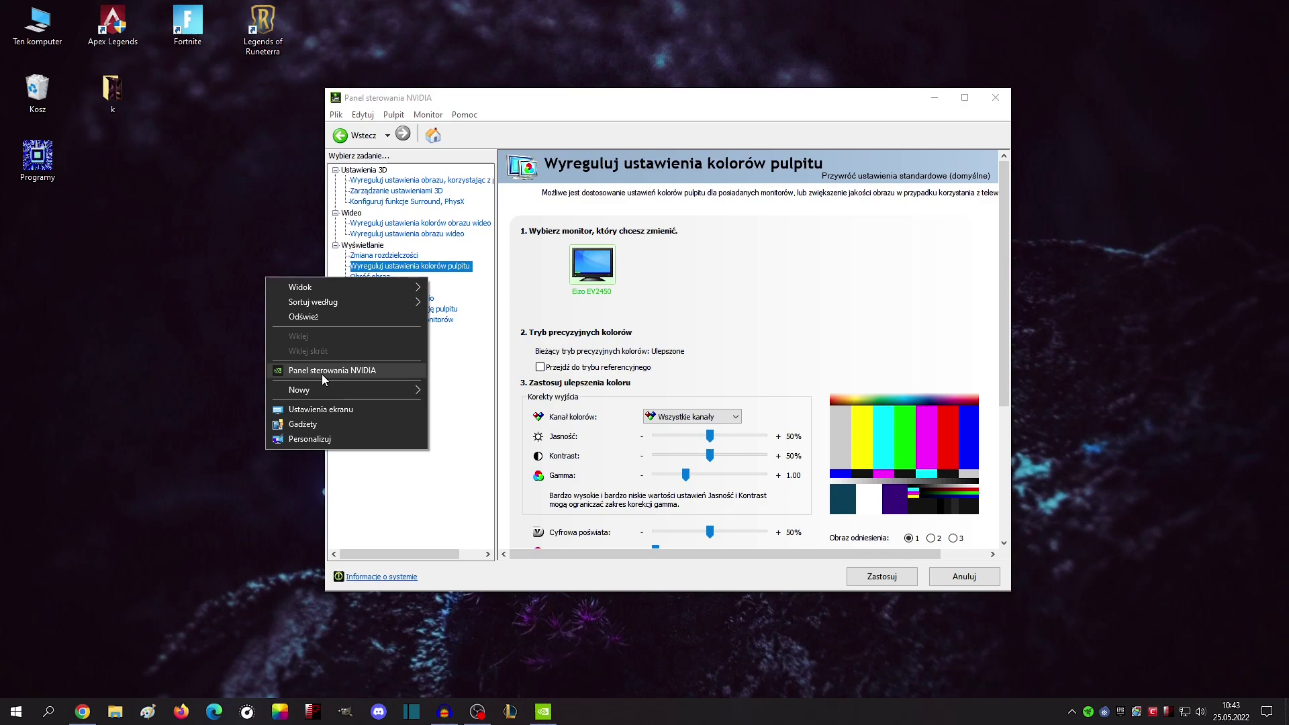
pyautogui.rightClick(260, 219)
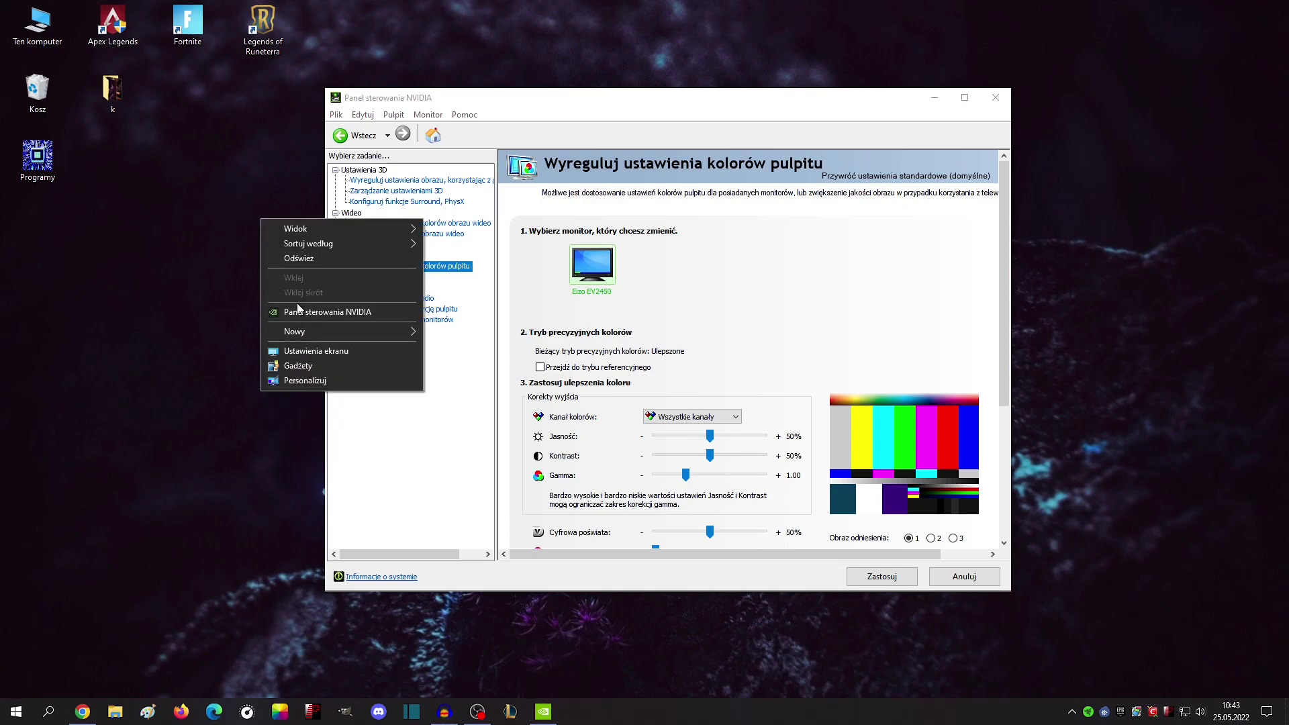
pyautogui.click(737, 279)
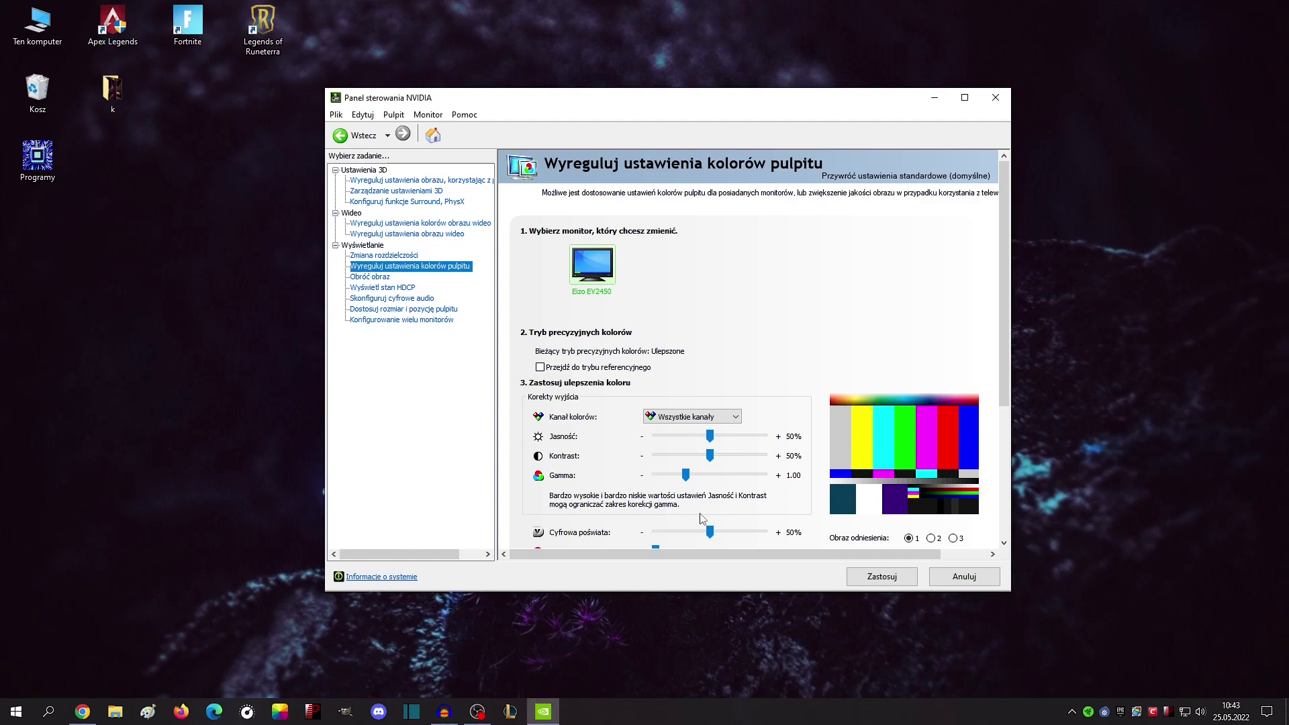
pyautogui.click(949, 579)
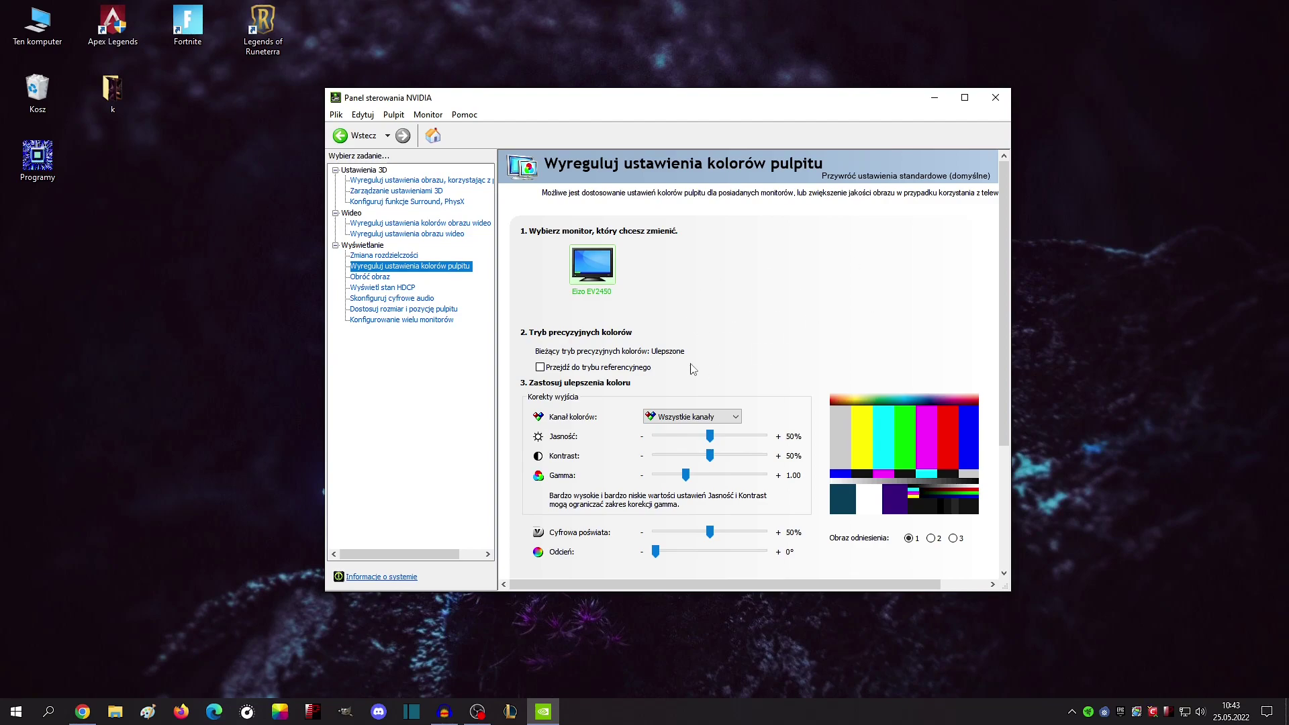
# - Bring up the NVIDIA Control Panel from the desktop again and try its digital vibrance slider
pyautogui.rightClick(298, 259)
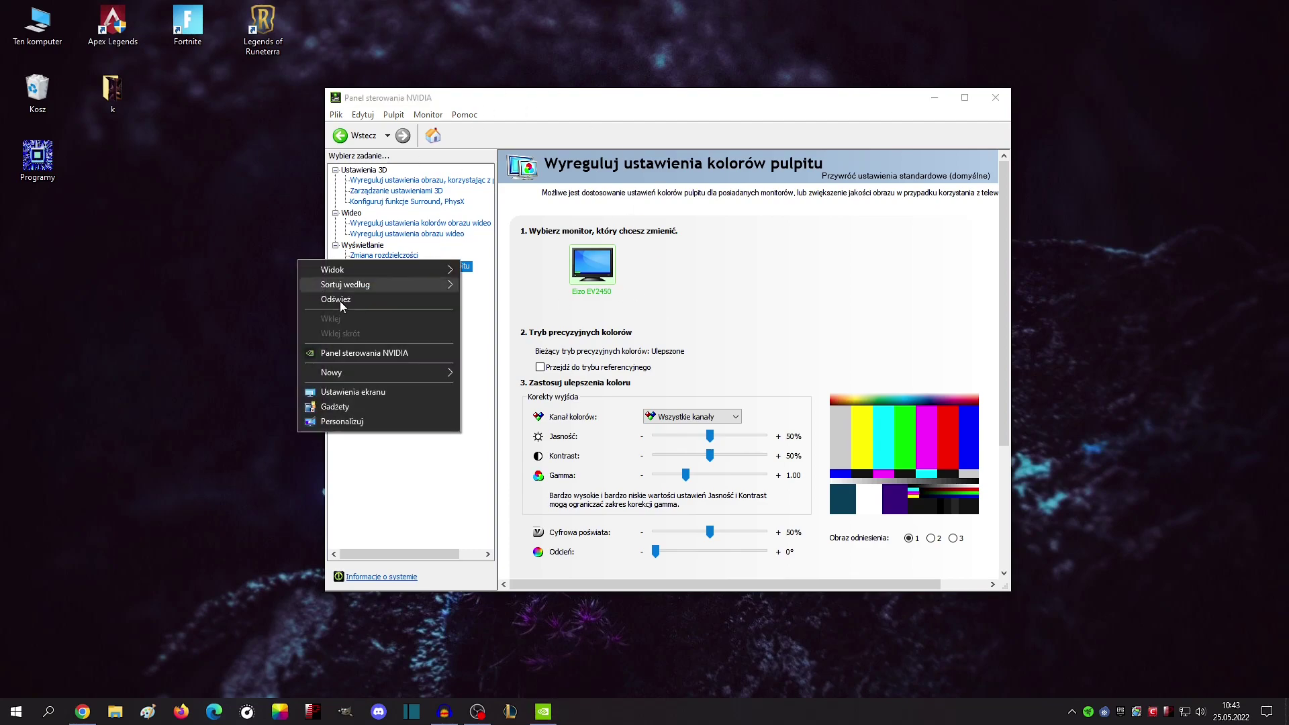
pyautogui.click(355, 350)
pyautogui.moveTo(709, 532)
pyautogui.mouseDown()
pyautogui.moveTo(779, 532)
pyautogui.moveTo(709, 533)
pyautogui.mouseUp()
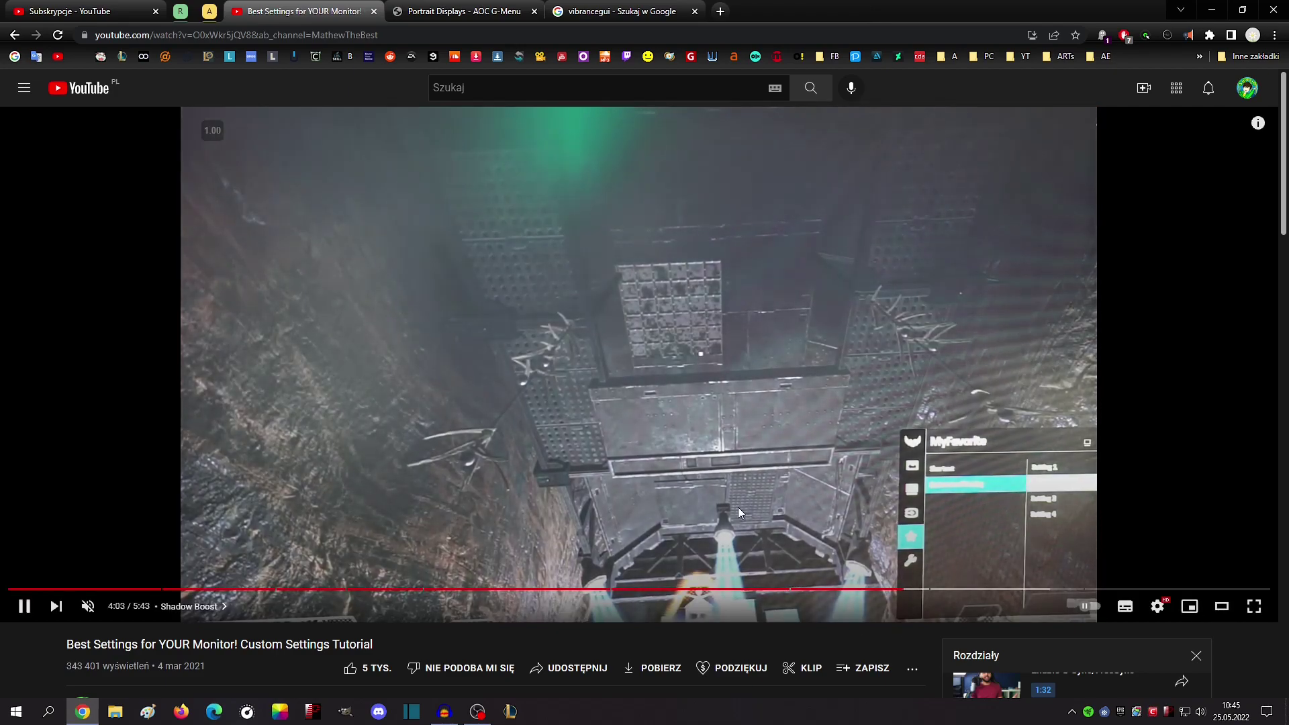
# - Pause the YouTube monitor settings video, view the AOC G-Menu web page, and return to the video
pyautogui.click(742, 430)
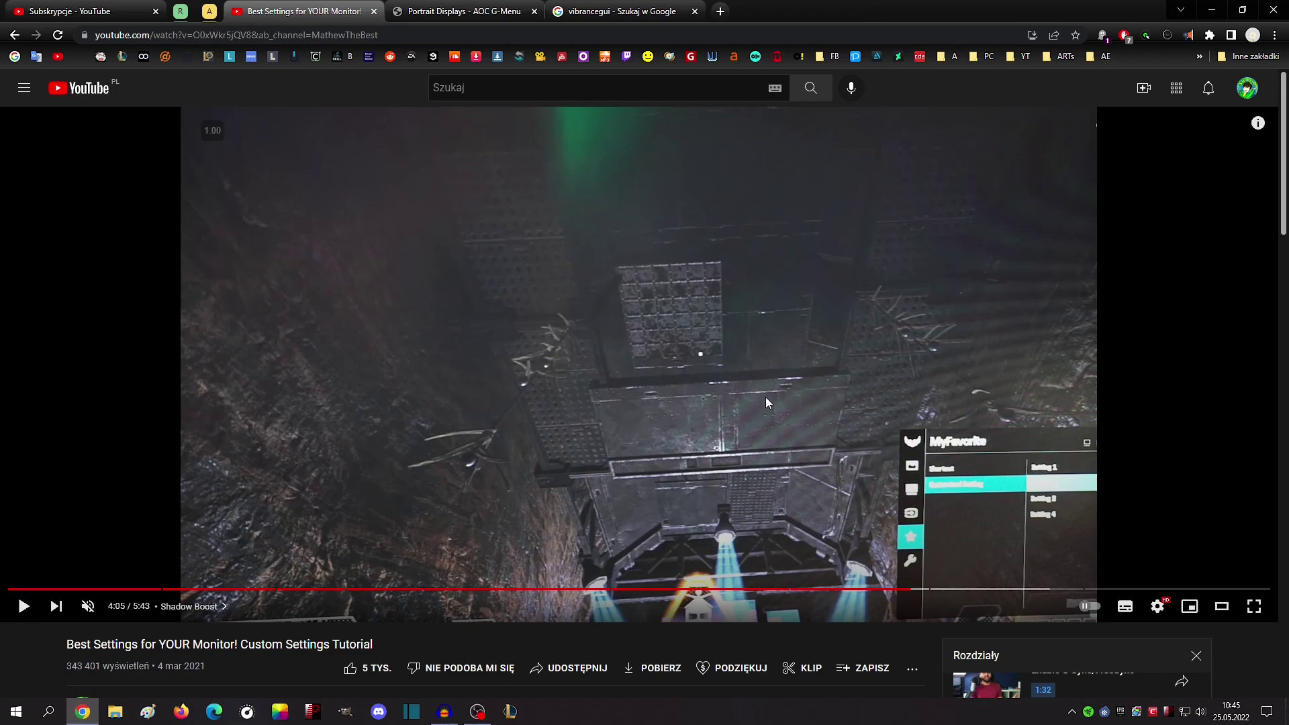
pyautogui.click(463, 12)
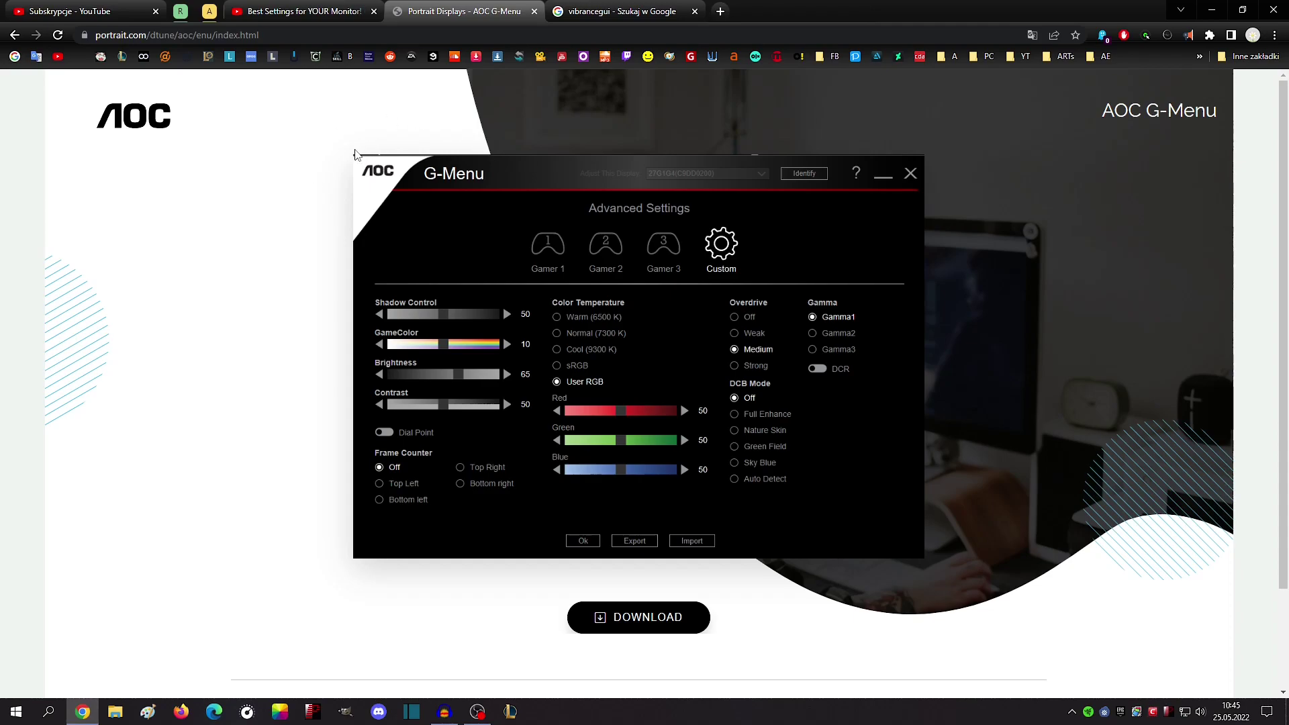
pyautogui.moveTo(455, 176); pyautogui.dragTo(457, 174)
pyautogui.click(303, 11)
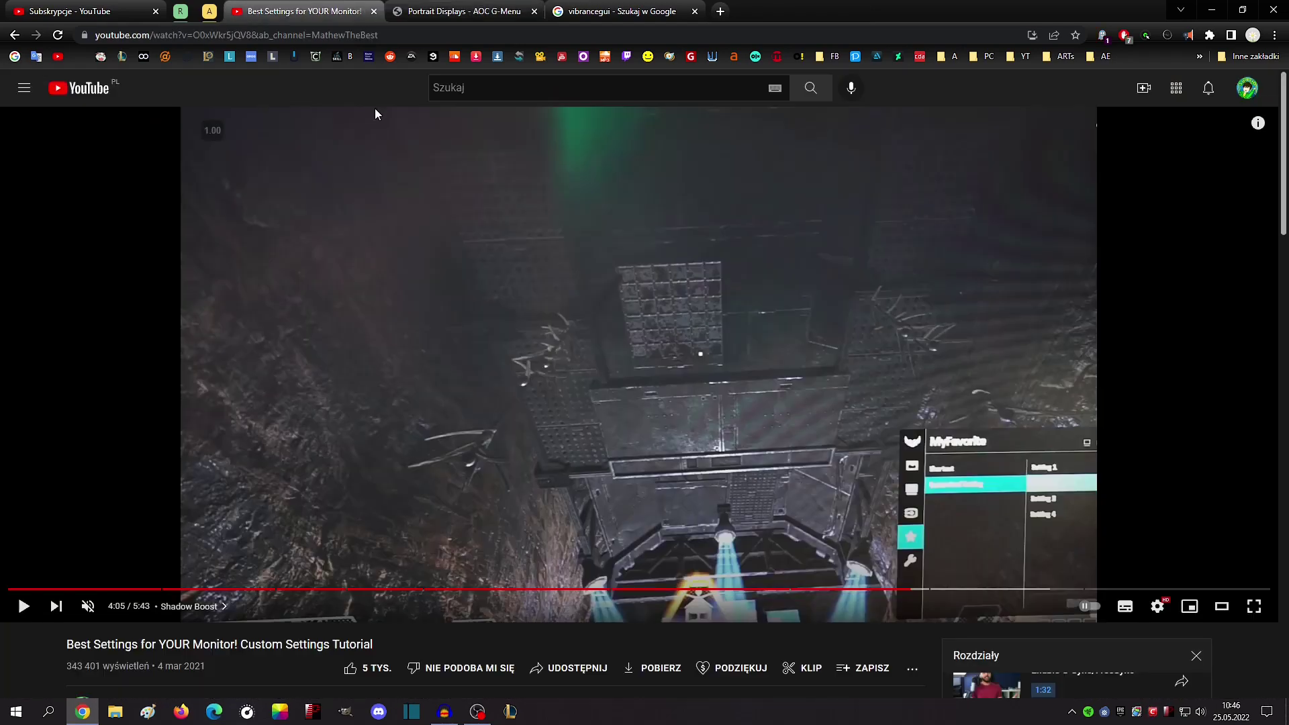
# - View the AOC G-Menu page, open the bookmarked Google home page in a new tab, and switch to it
pyautogui.click(460, 11)
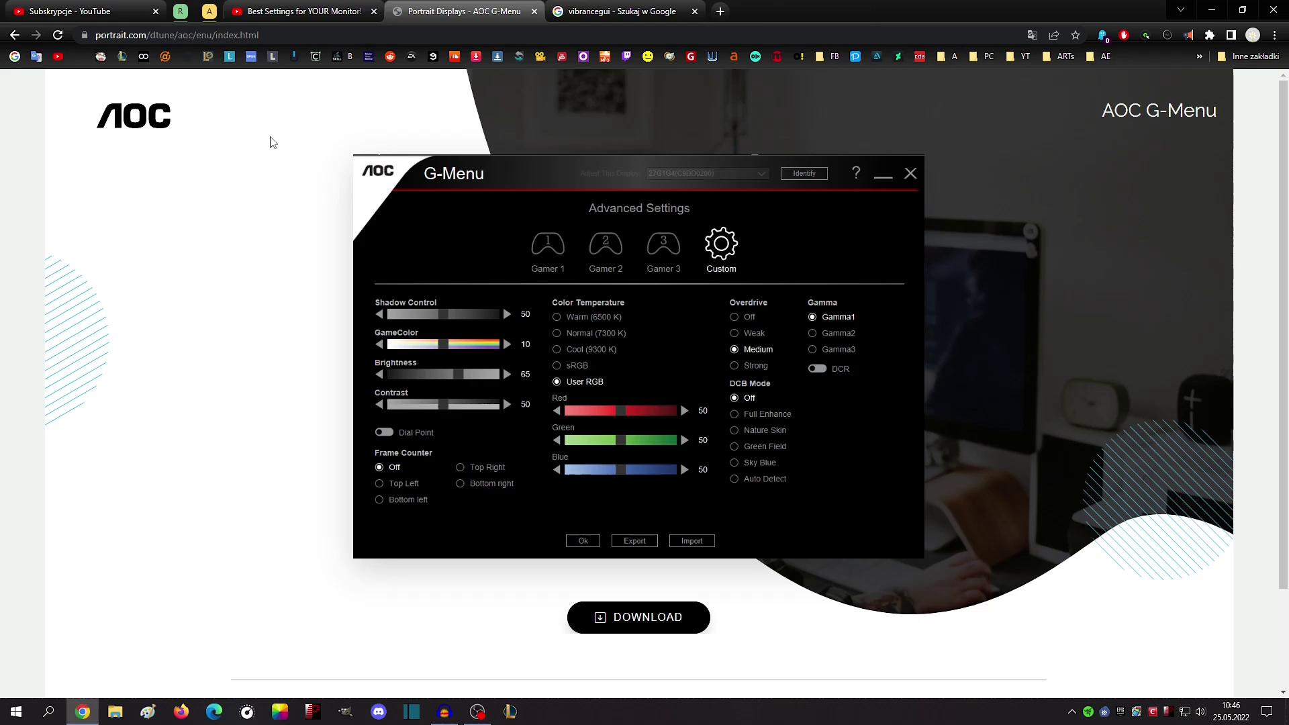
pyautogui.rightClick(14, 56)
pyautogui.click(34, 69)
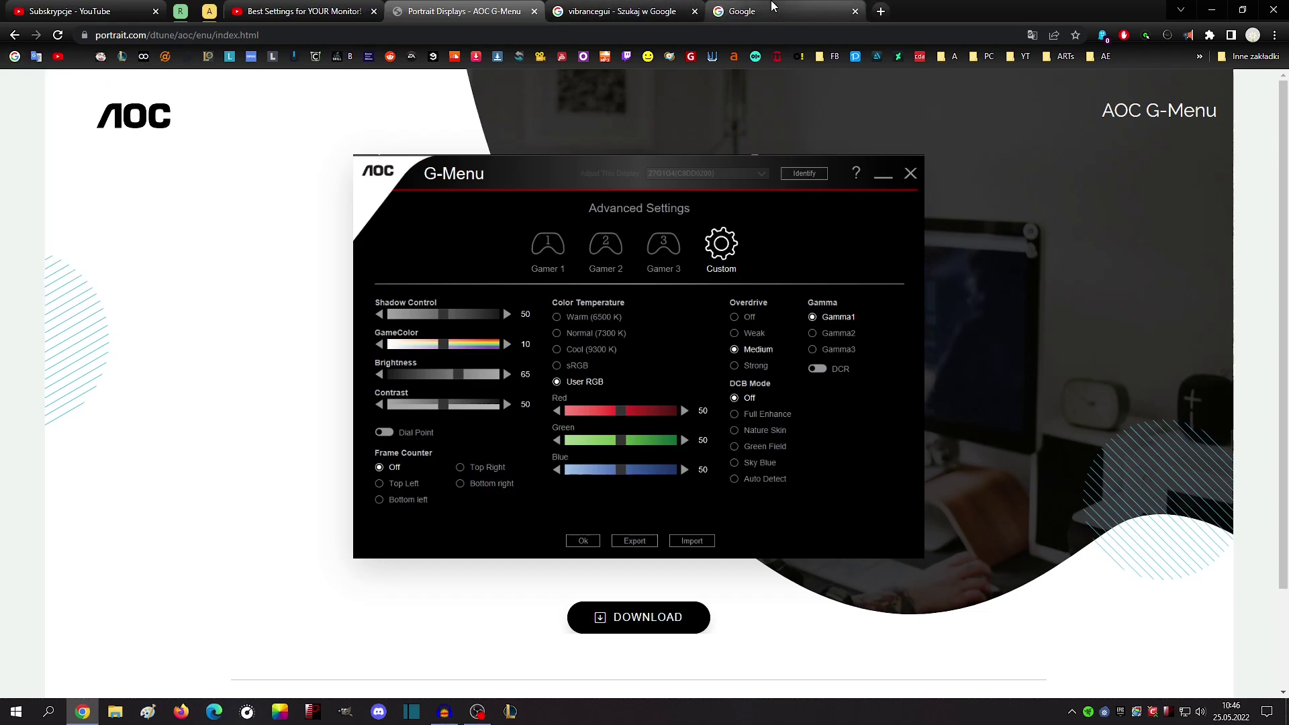
pyautogui.click(778, 6)
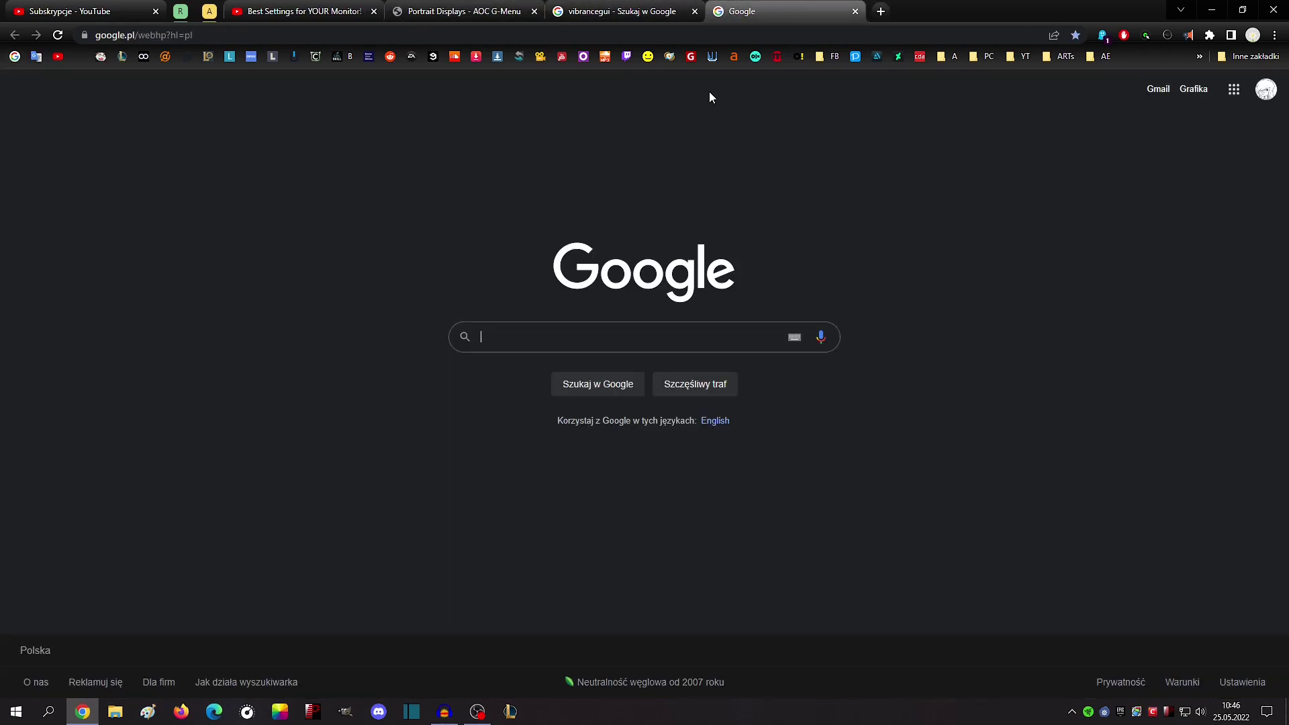
# - Enter the example query "aoc 9727i5289 software" for finding a monitor's software, without running the search
pyautogui.click(509, 332)
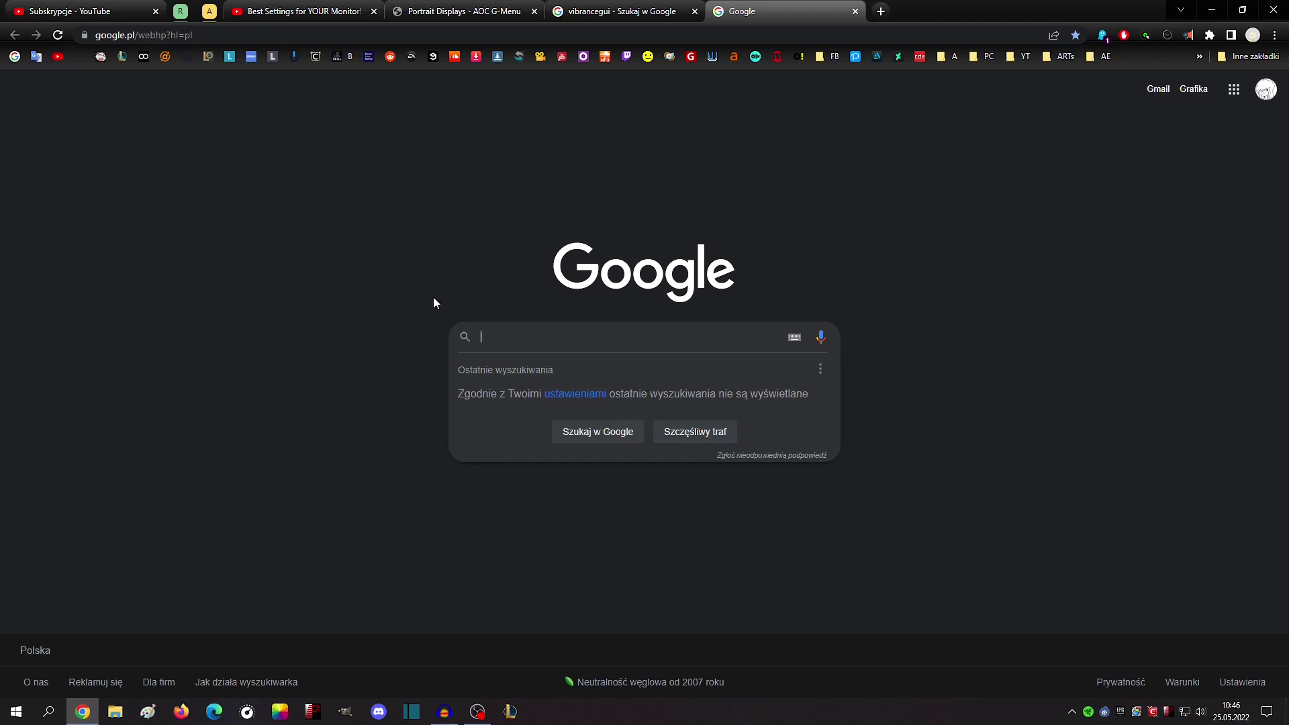
pyautogui.write('aoc')
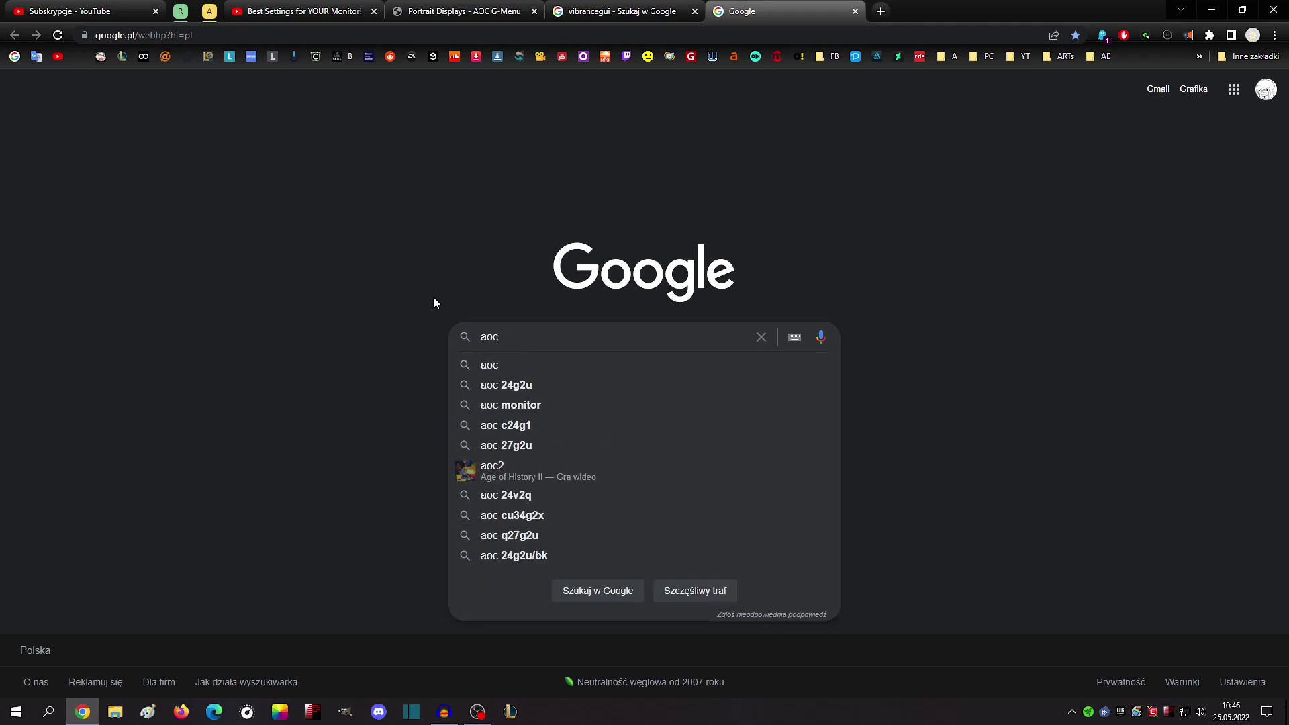
pyautogui.write(' 9727i5289')
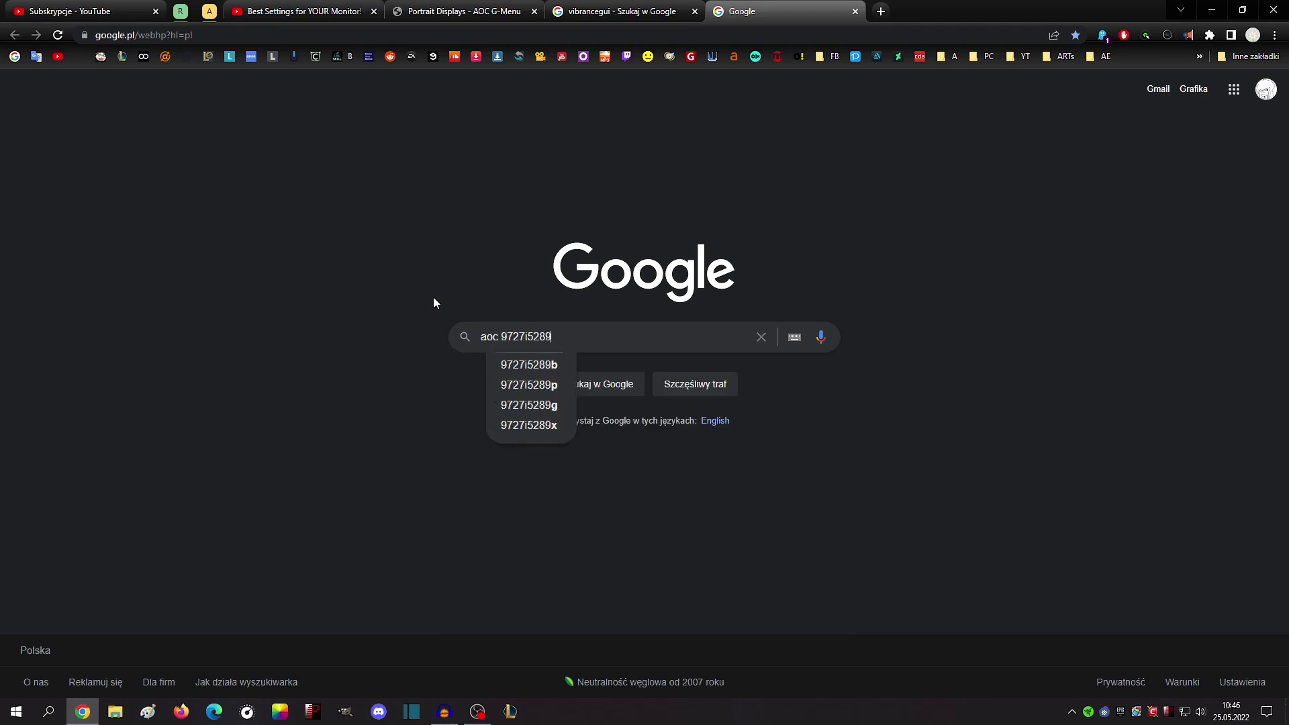
pyautogui.write(' sowt')
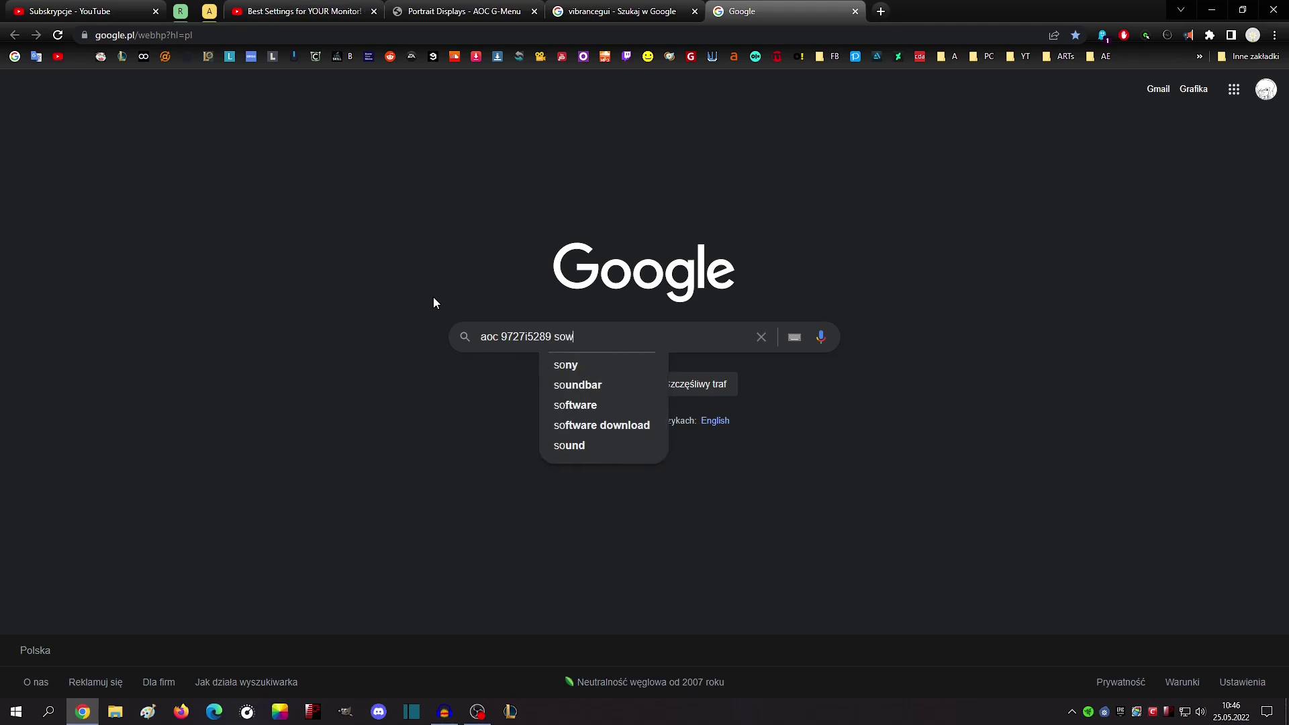
pyautogui.press('BackSpace')
pyautogui.press('BackSpace')
pyautogui.write('ftware')
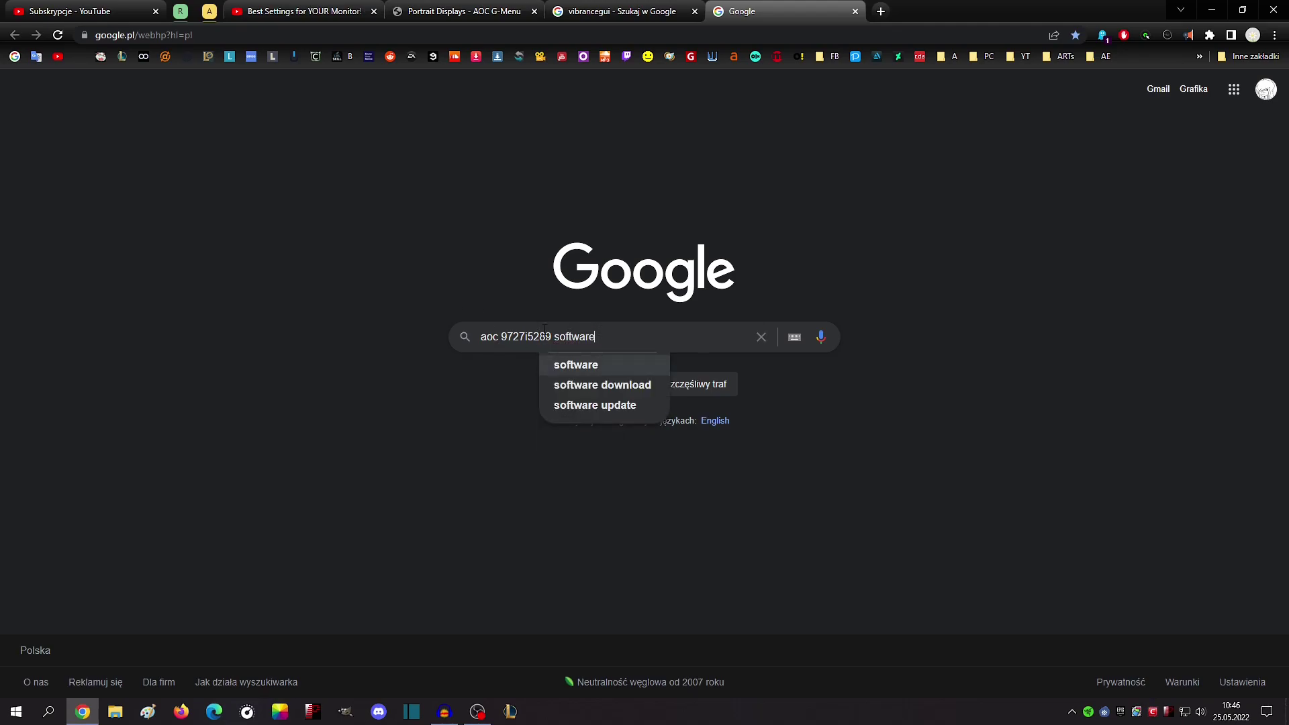
pyautogui.moveTo(596, 335); pyautogui.dragTo(388, 347)
pyautogui.click(389, 308)
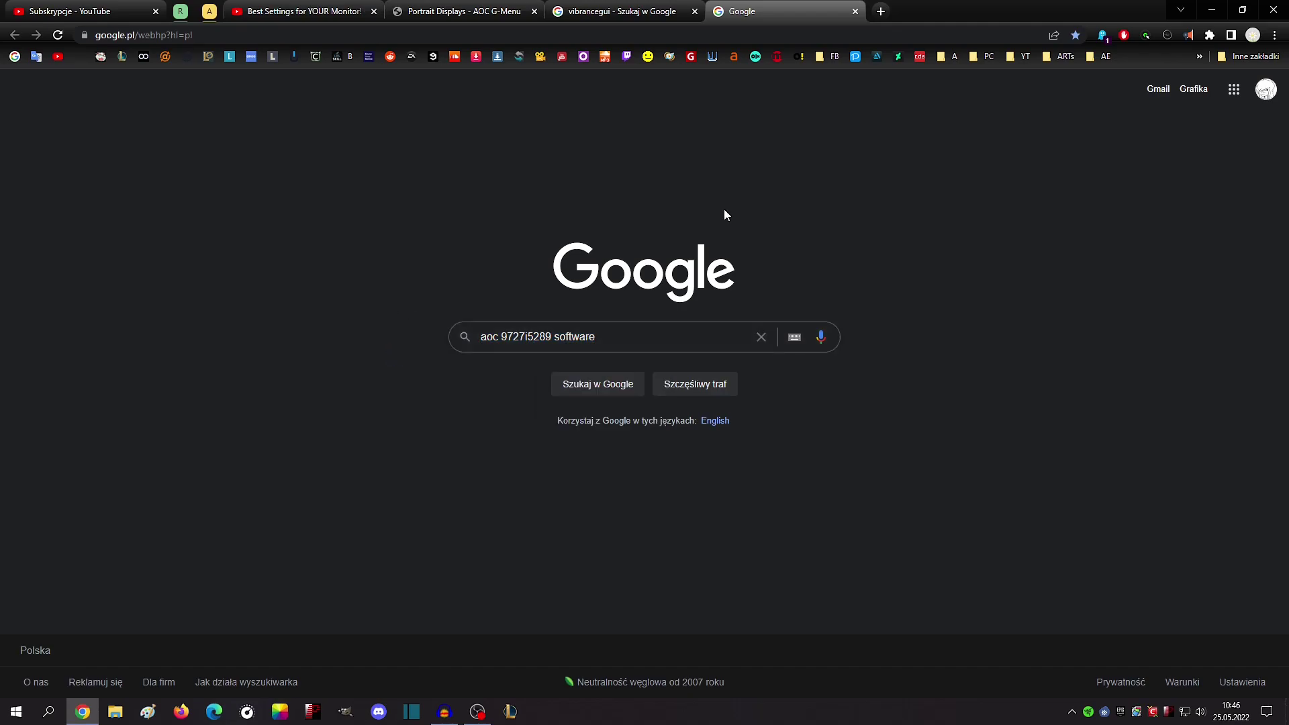
# - Close the Google tab holding the example query and return to the AOC G-Menu page
pyautogui.moveTo(742, 11); pyautogui.dragTo(413, 11)
pyautogui.click(531, 13)
pyautogui.click(454, 11)
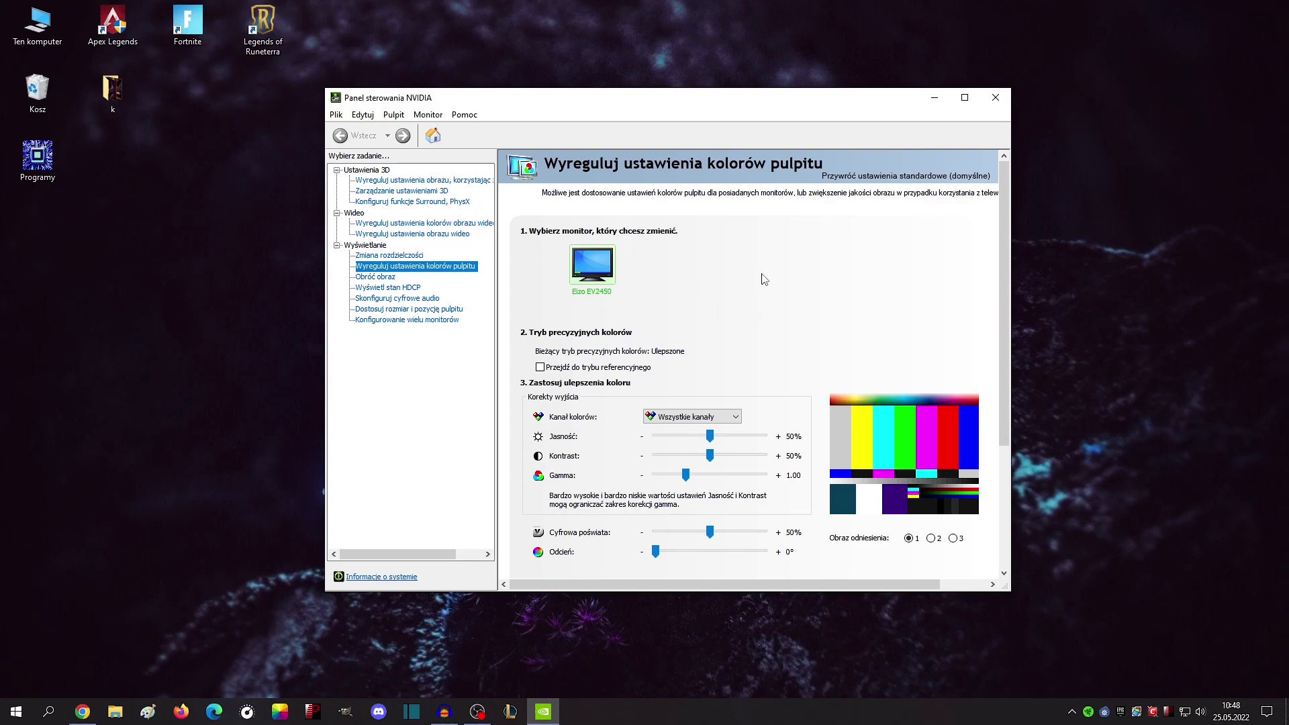
pyautogui.moveTo(704, 98)
pyautogui.mouseDown()
pyautogui.moveTo(686, 95)
pyautogui.moveTo(698, 102)
pyautogui.mouseUp()
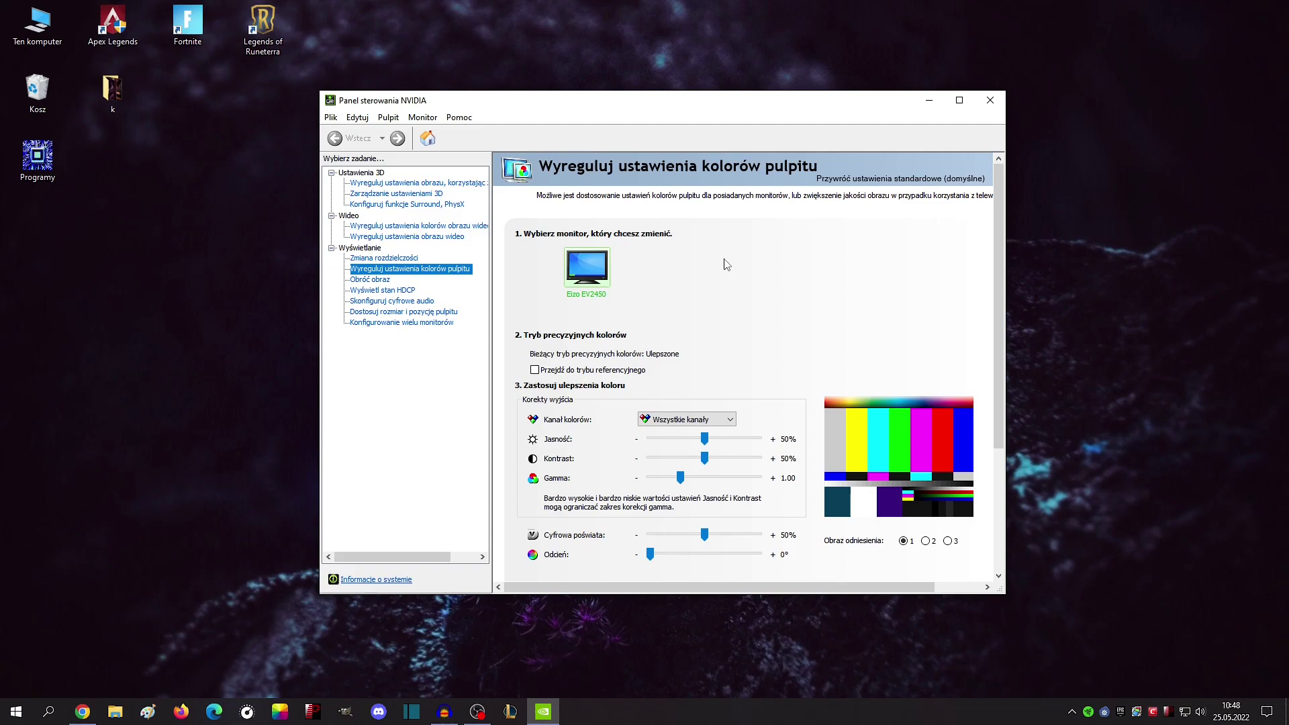
pyautogui.moveTo(639, 105); pyautogui.dragTo(628, 109)
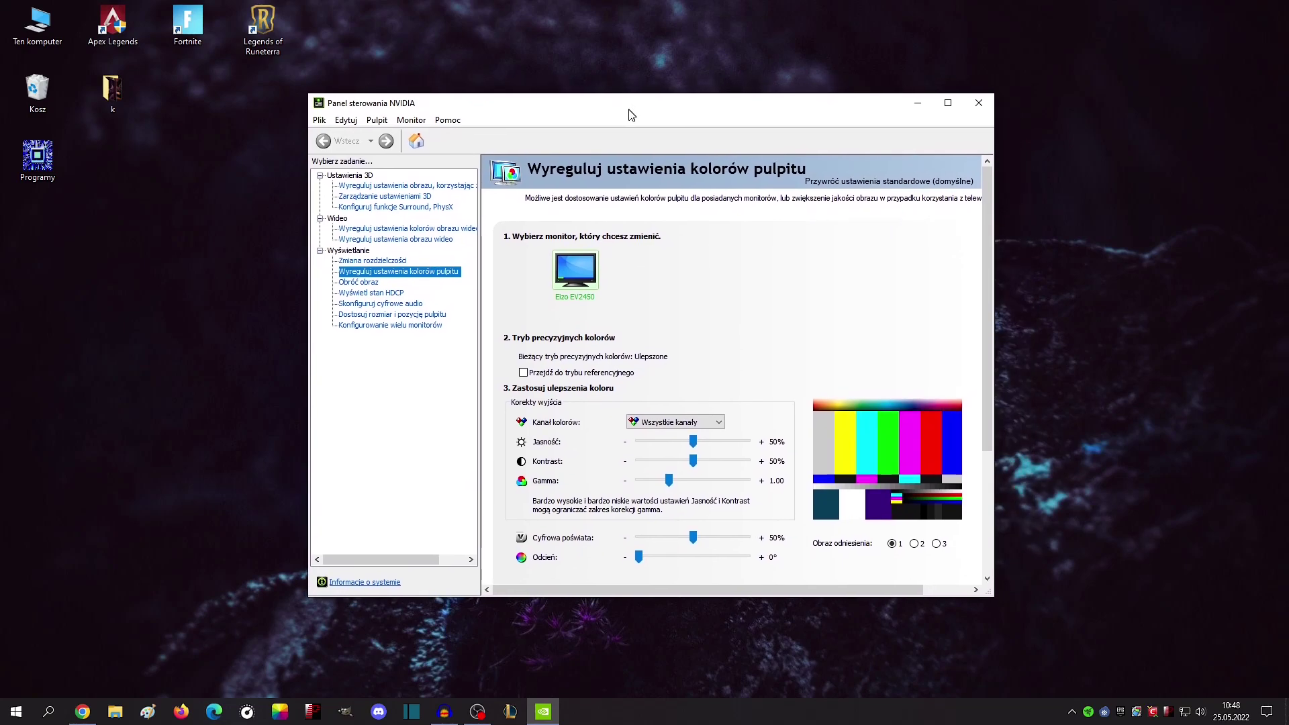
pyautogui.moveTo(728, 106); pyautogui.dragTo(720, 103)
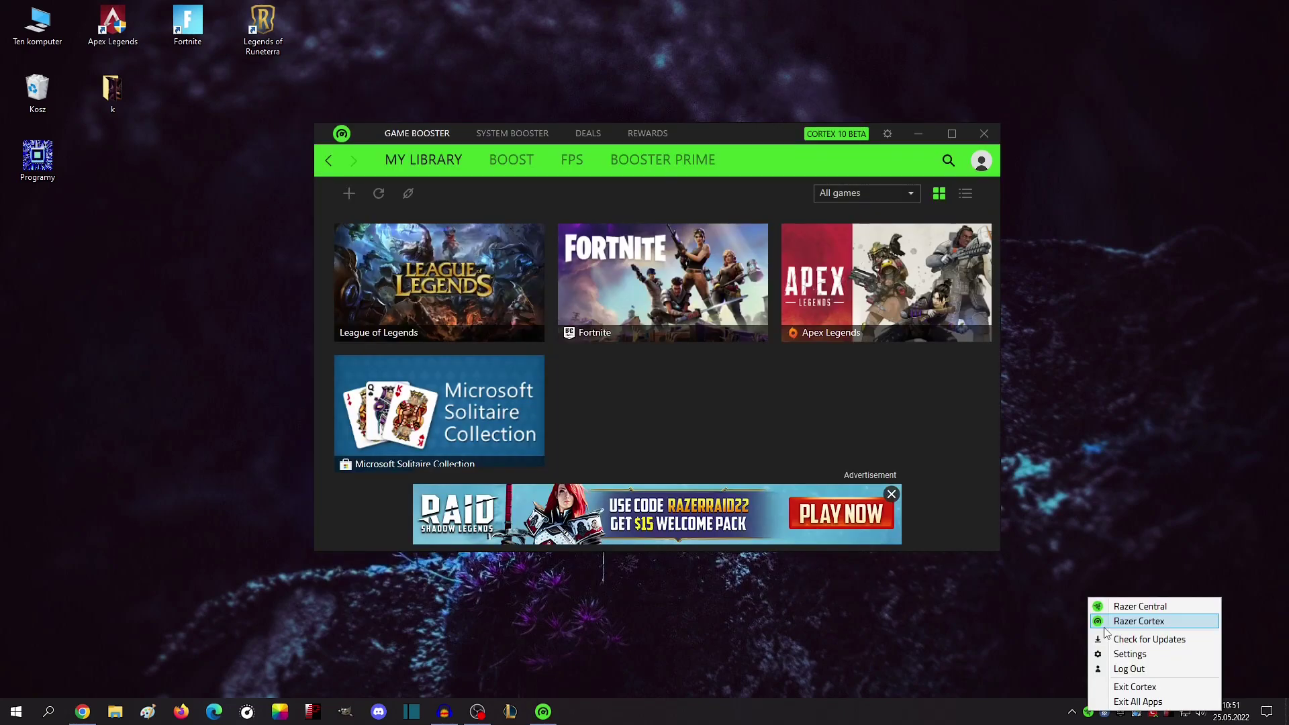
# - Open Booster Prime in Razer Cortex and display the optimization settings for Fortnite
pyautogui.click(776, 416)
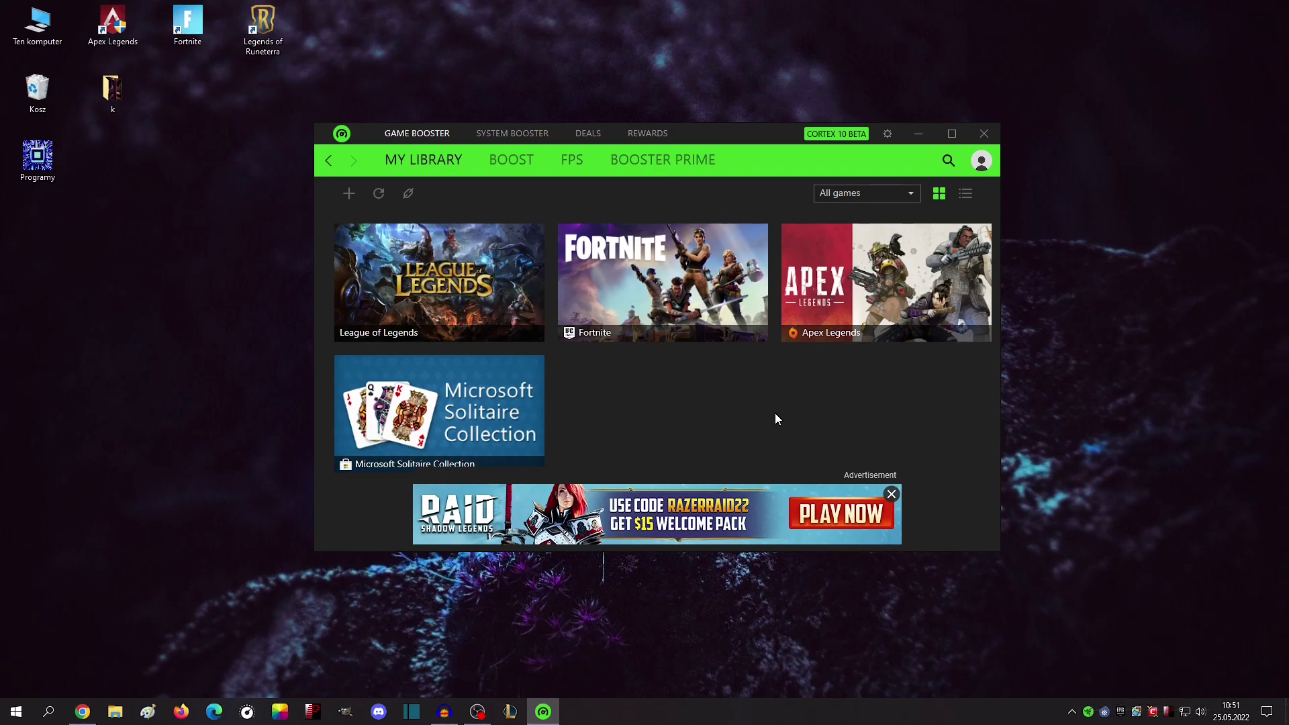
pyautogui.click(625, 161)
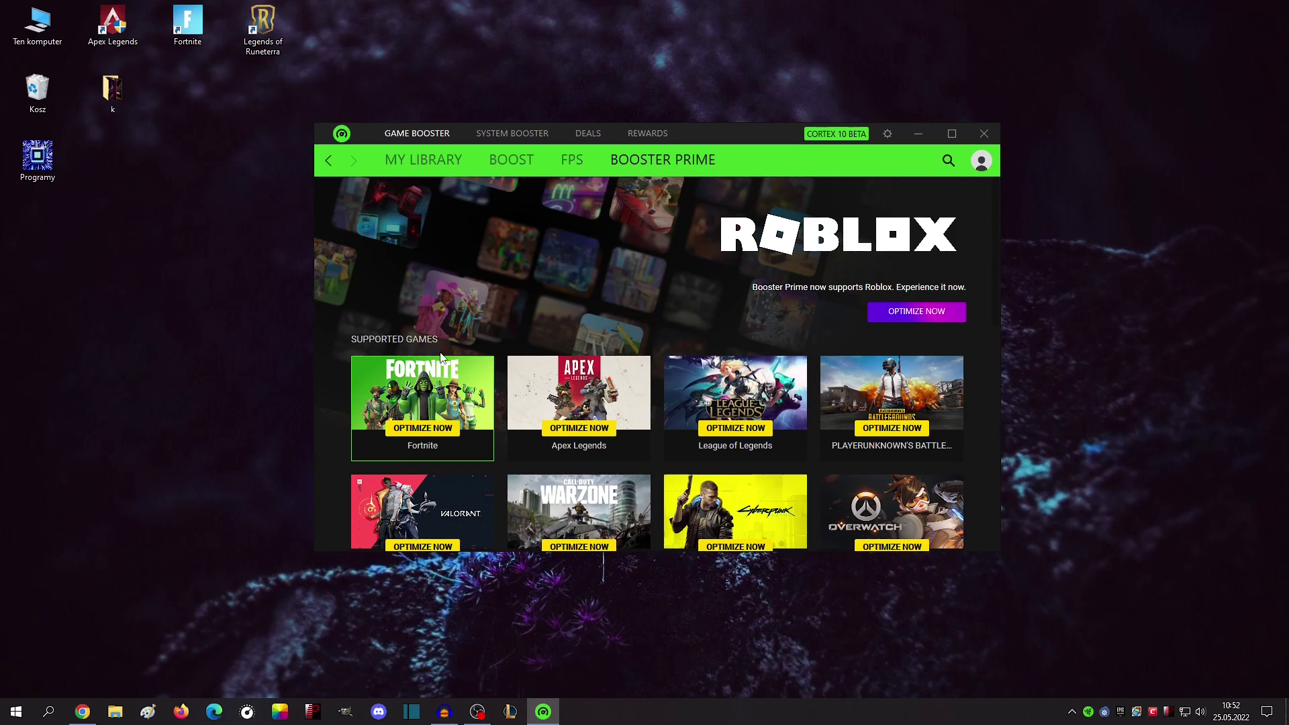
pyautogui.click(432, 433)
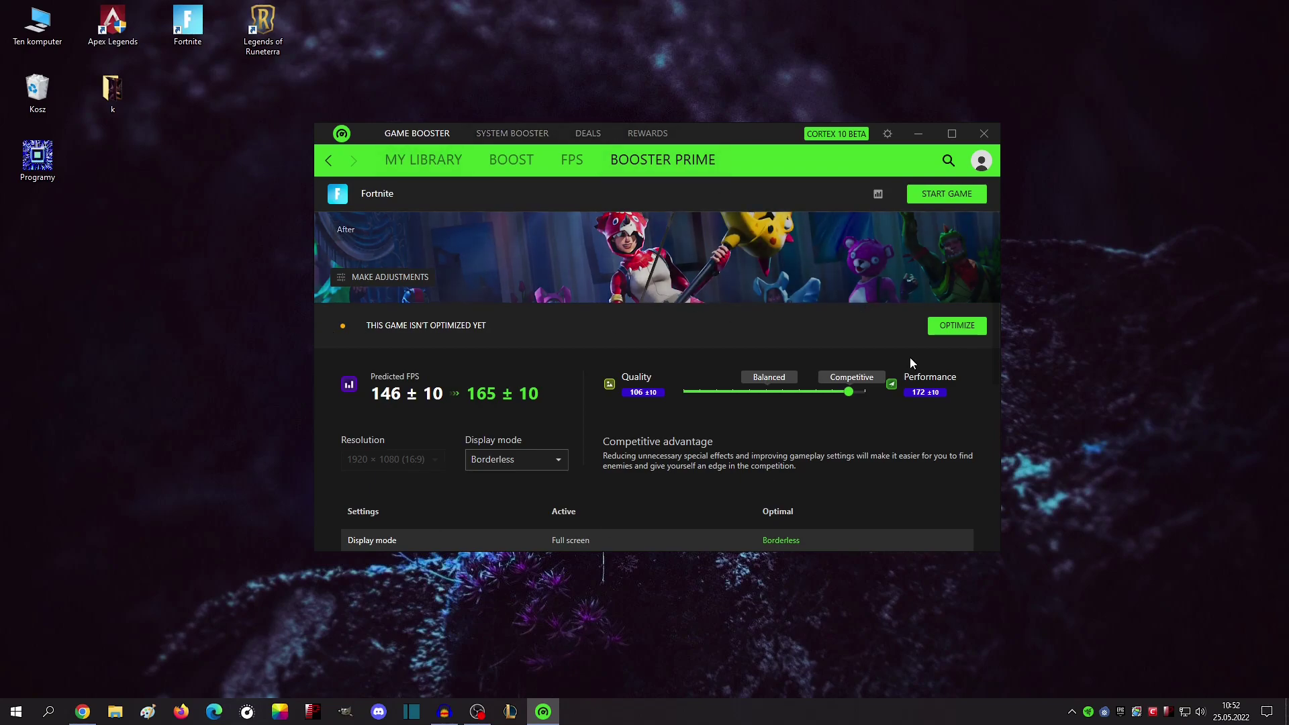
# - Open the NVIDIA Control Panel from the desktop, try raising the digital vibrance slightly, and close the panel
pyautogui.rightClick(287, 263)
pyautogui.click(332, 356)
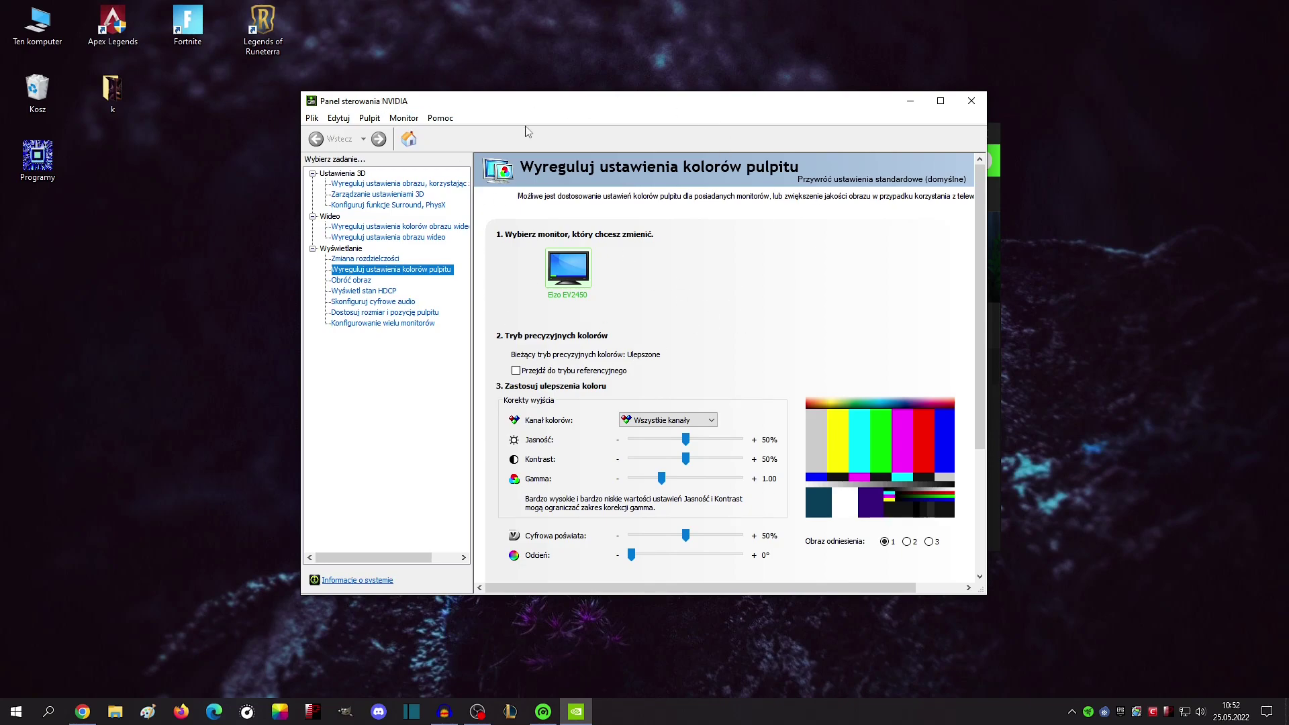
pyautogui.moveTo(687, 535); pyautogui.dragTo(714, 543)
pyautogui.hotkey('alt', 'F4')
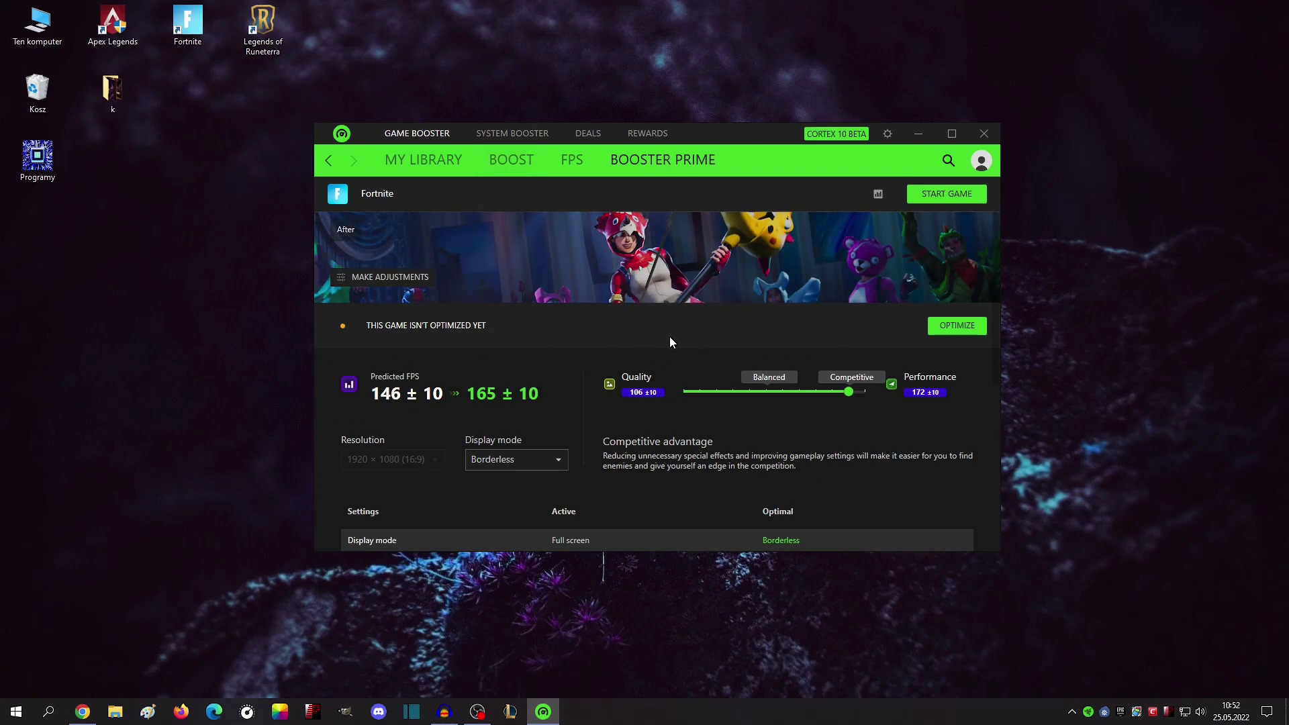
# - Close Razer Cortex, switch to the browser, and open the VibranceGUI website from the Google results
pyautogui.click(984, 133)
pyautogui.hotkey('alt', 'Tab')
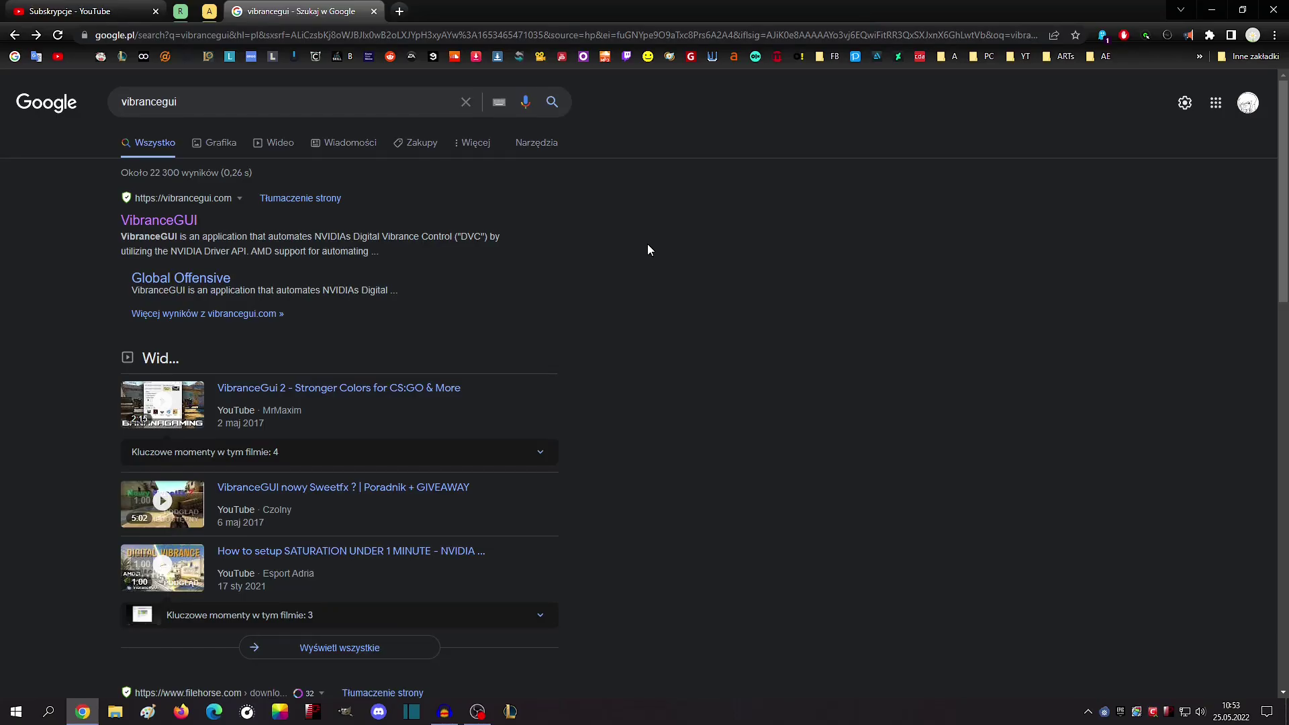
pyautogui.click(191, 226)
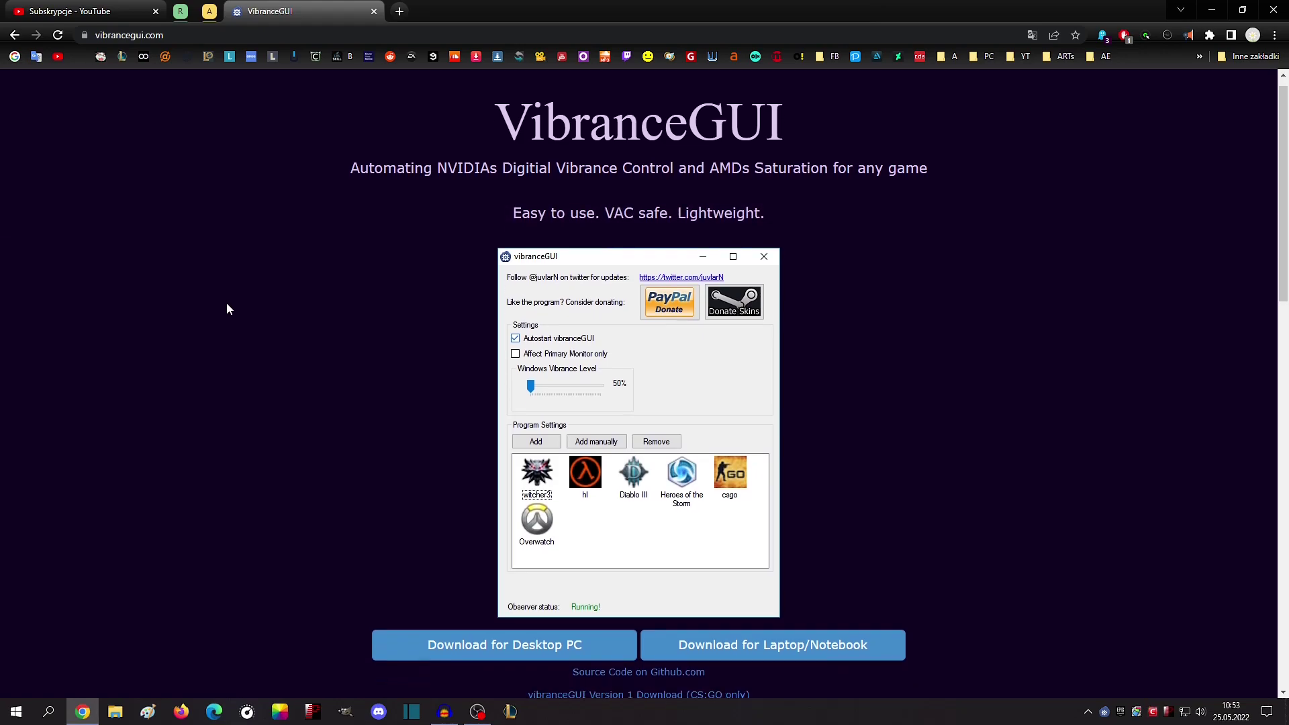
# - Look through the VibranceGUI page's downloads, About, Features and Updates sections, and return to the Google results
pyautogui.scroll(-3, 449, 510)
pyautogui.scroll(3, 366, 257)
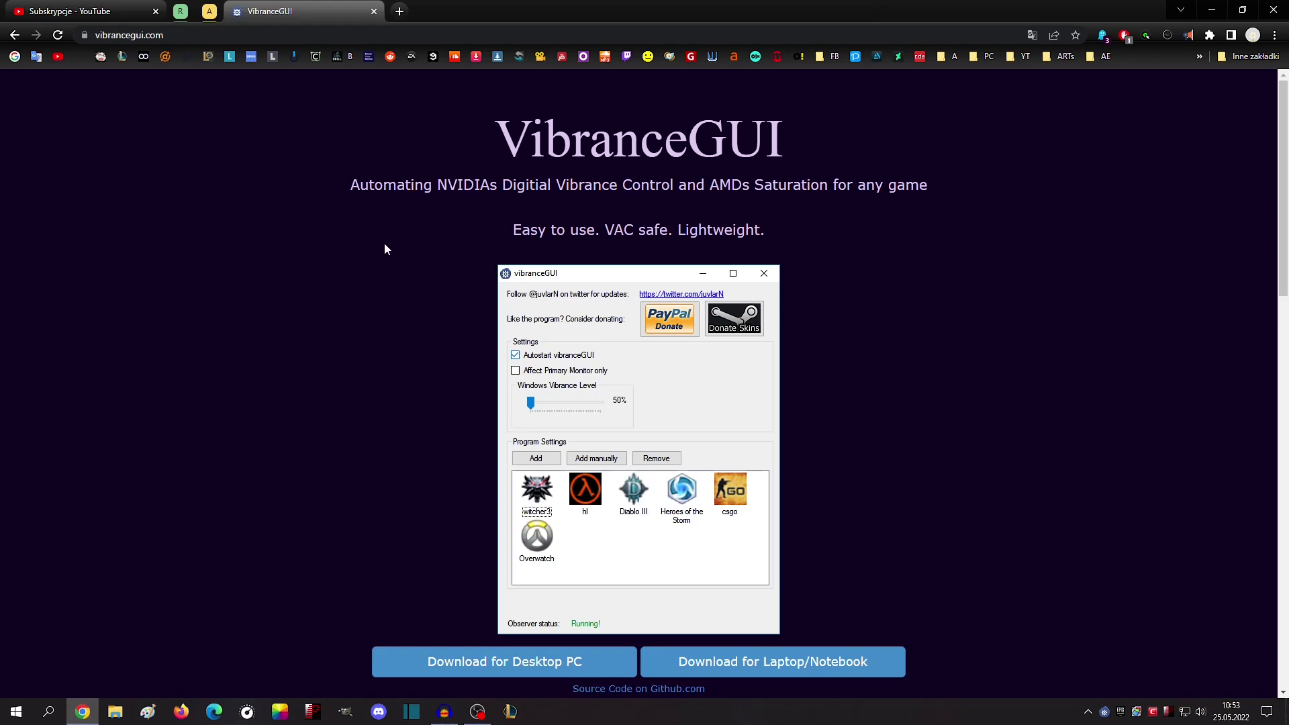
pyautogui.scroll(-15, 348, 323)
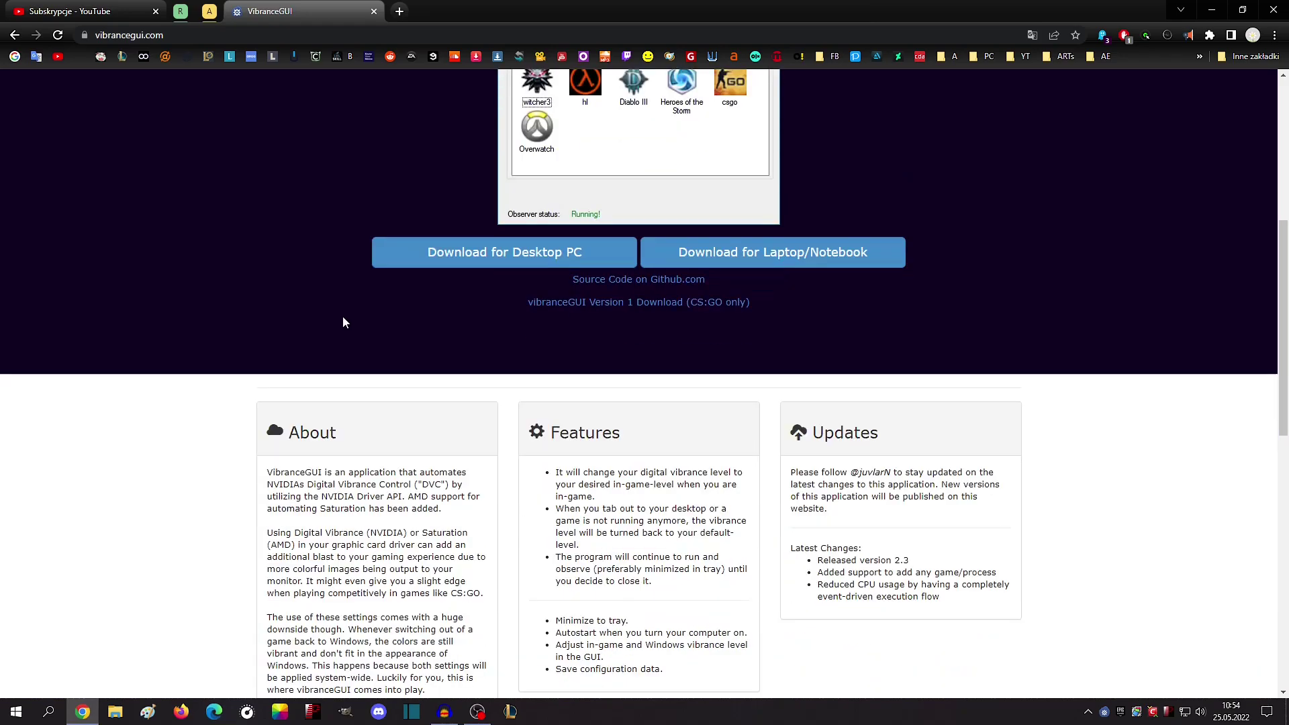
pyautogui.scroll(15, 208, 289)
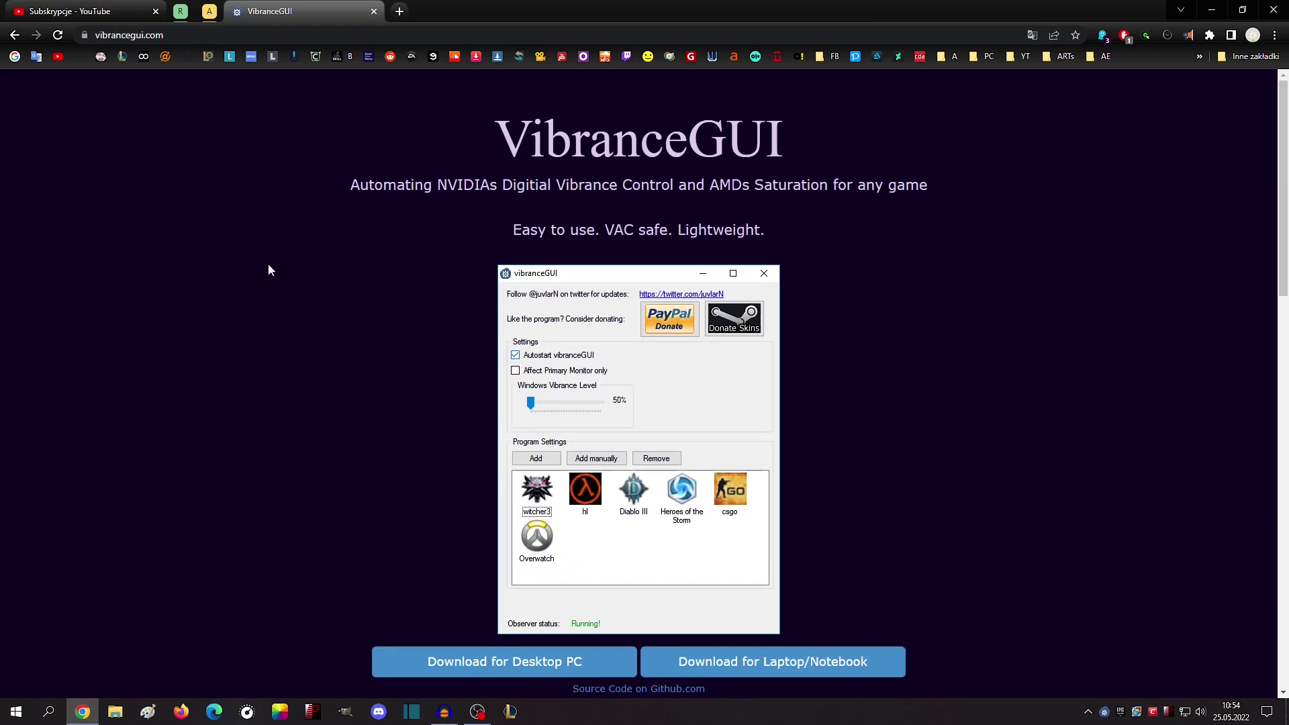
pyautogui.click(14, 35)
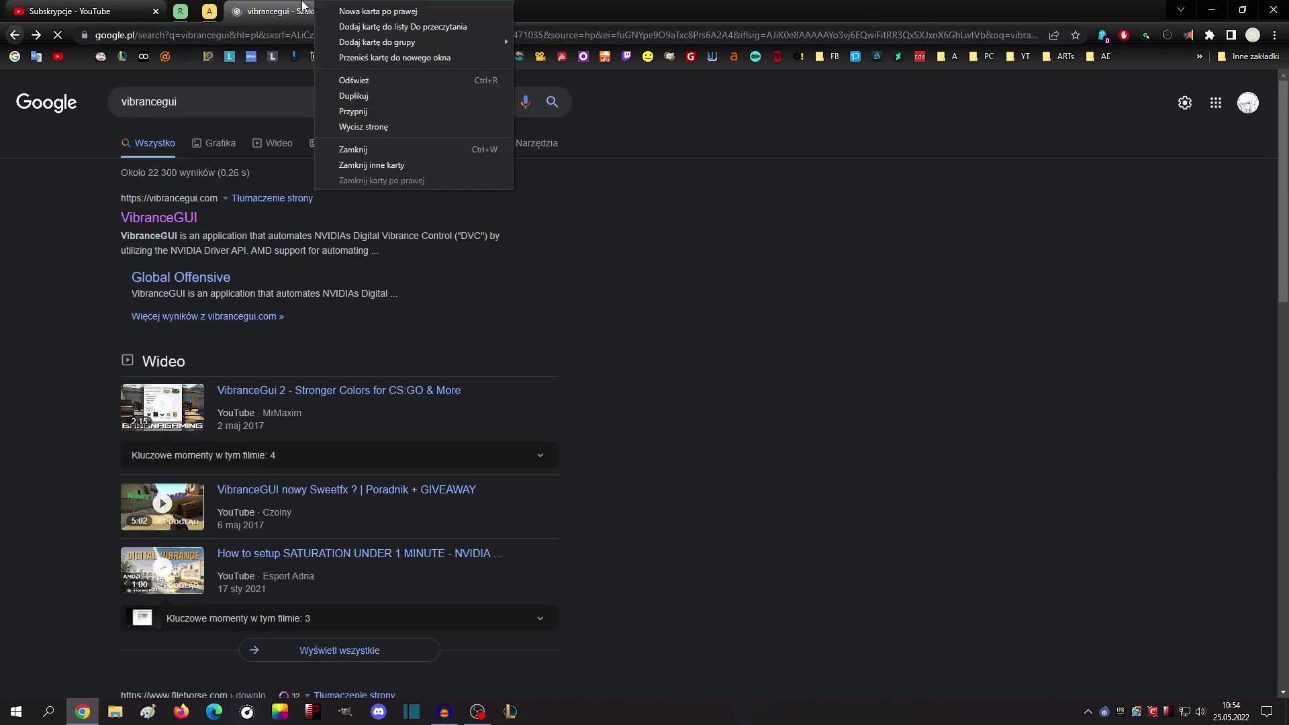
pyautogui.tripleClick(727, 259)
pyautogui.click(638, 224)
pyautogui.moveTo(639, 224); pyautogui.dragTo(287, 368)
pyautogui.click(675, 230)
pyautogui.tripleClick(727, 255)
pyautogui.click(727, 256)
pyautogui.rightClick(718, 248)
pyautogui.tripleClick(711, 254)
pyautogui.click(712, 257)
pyautogui.rightClick(683, 233)
pyautogui.click(711, 242)
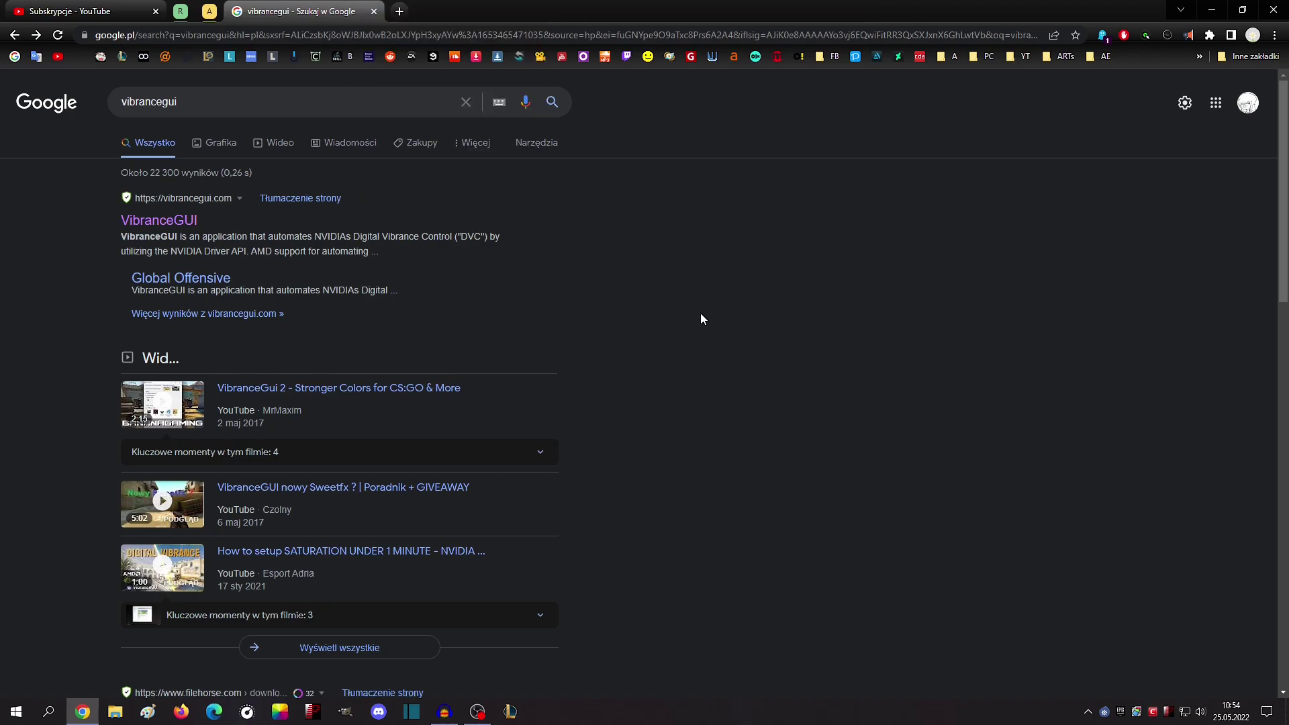
pyautogui.rightClick(777, 308)
pyautogui.click(810, 295)
pyautogui.tripleClick(836, 270)
pyautogui.click(863, 286)
# - Minimise the browser, bring up vibranceGUI, and move its window clear of the desktop shortcuts
pyautogui.click(1211, 10)
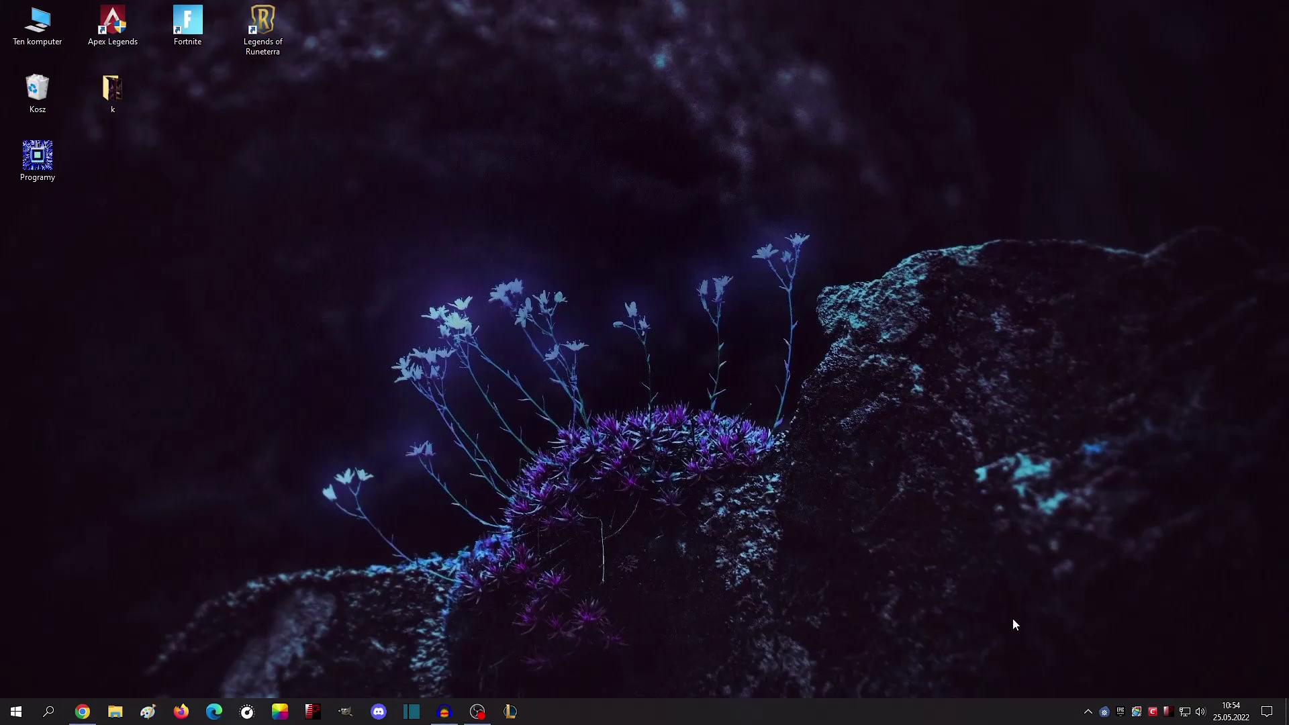
pyautogui.doubleClick(1103, 713)
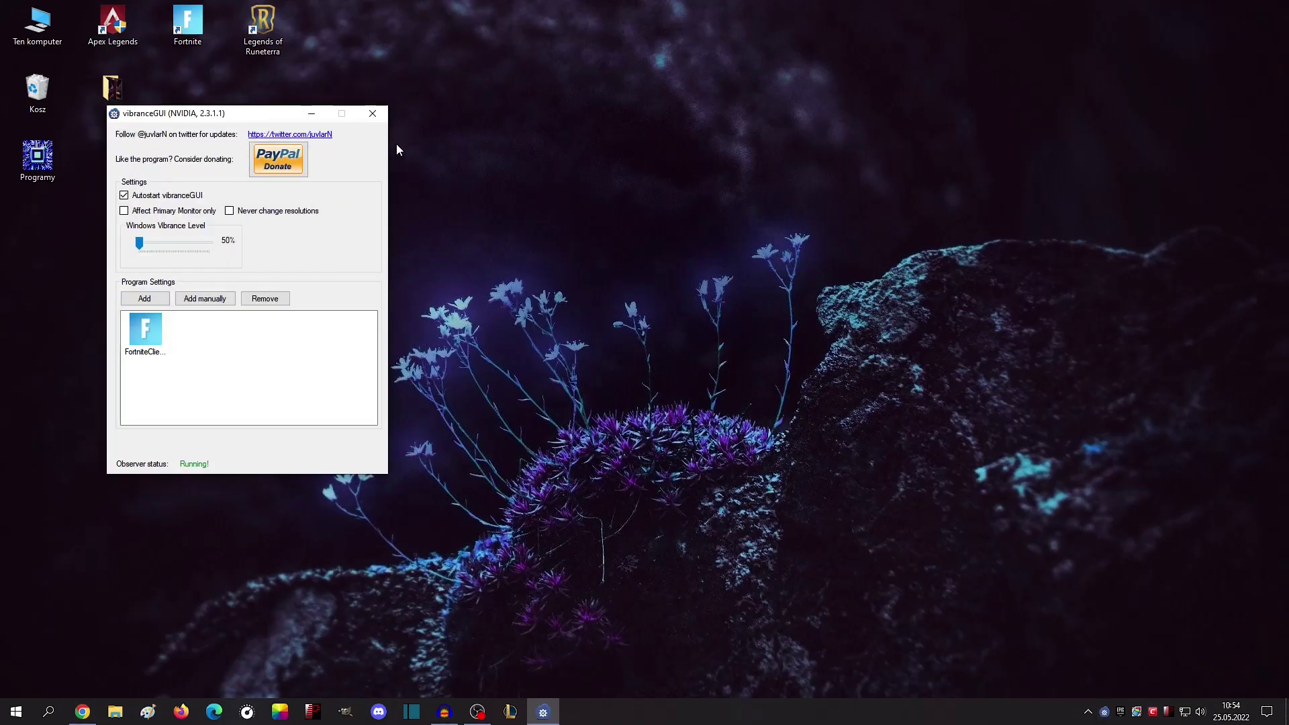
pyautogui.moveTo(252, 114); pyautogui.dragTo(328, 130)
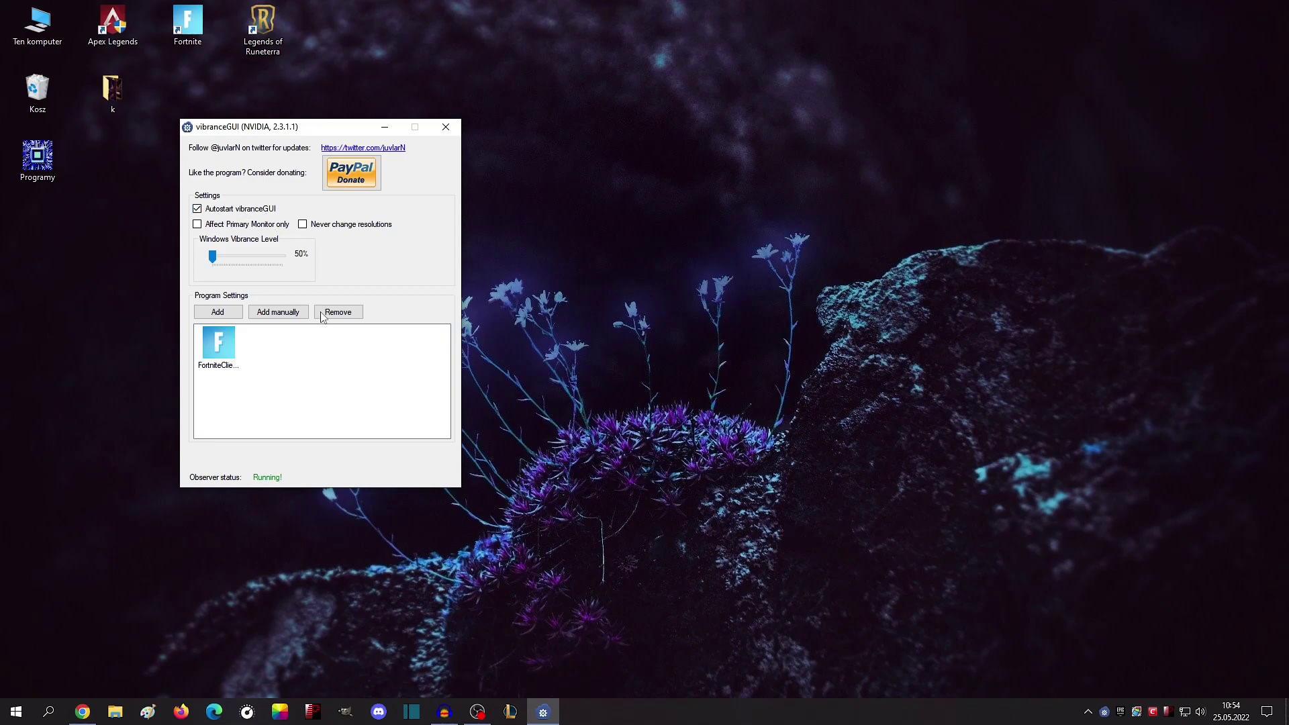
# - Open the Fortnite entry's settings, save them with the in-game vibrance level at 68%, and minimise vibranceGUI
pyautogui.click(208, 345)
pyautogui.click(275, 366)
pyautogui.doubleClick(214, 356)
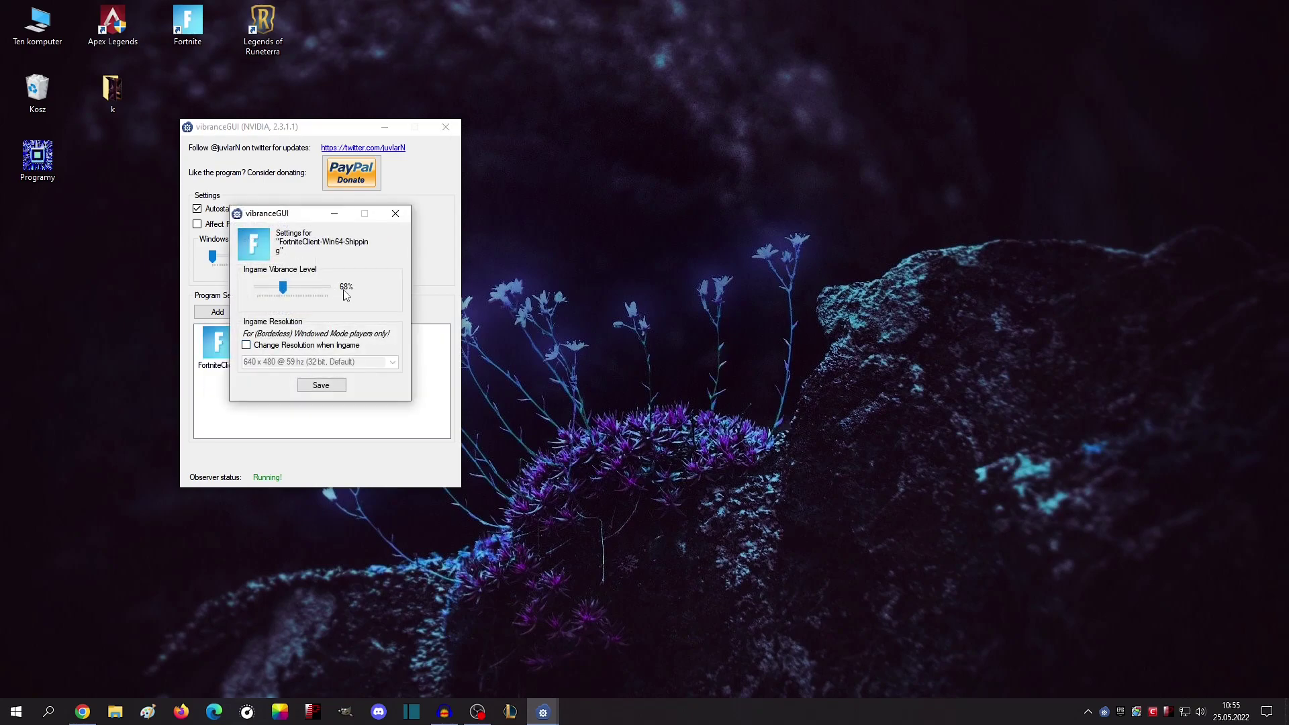
pyautogui.click(323, 388)
pyautogui.click(392, 129)
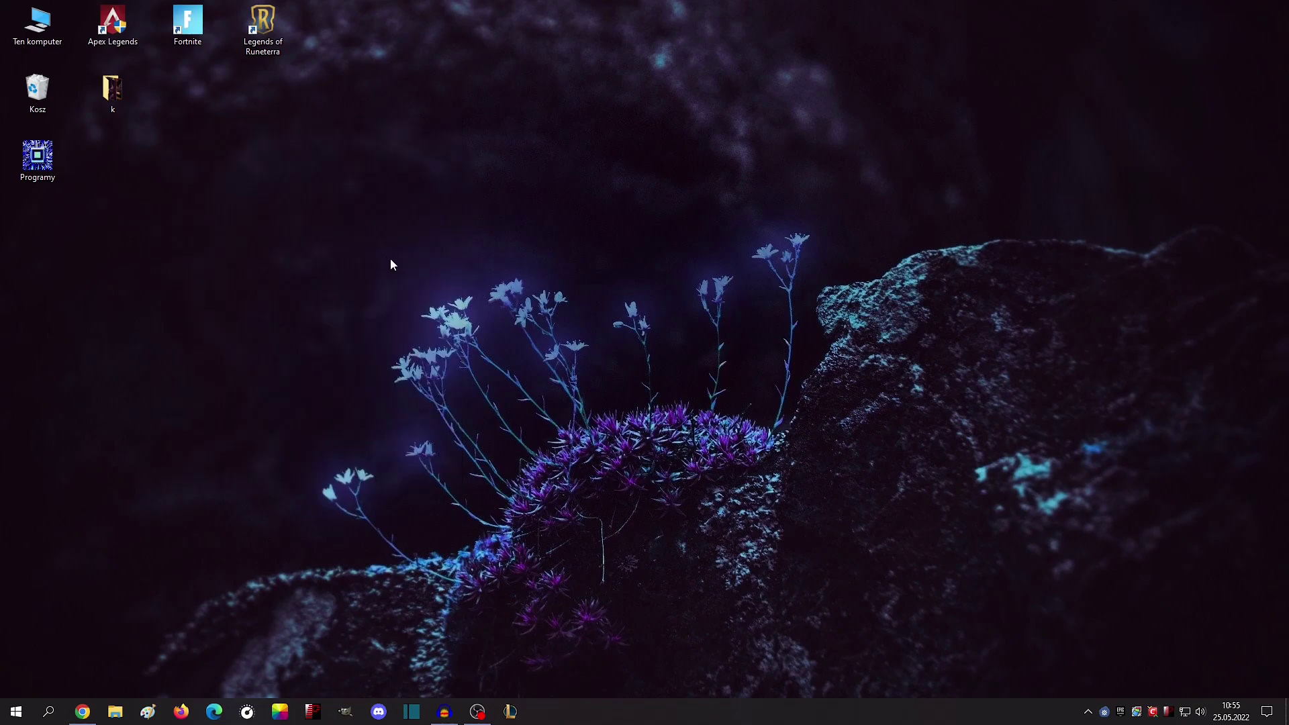
# - Bring the minimised vibranceGUI window back up and deselect the Fortnite entry in its program list
pyautogui.rightClick(370, 229)
pyautogui.click(478, 278)
pyautogui.doubleClick(1104, 711)
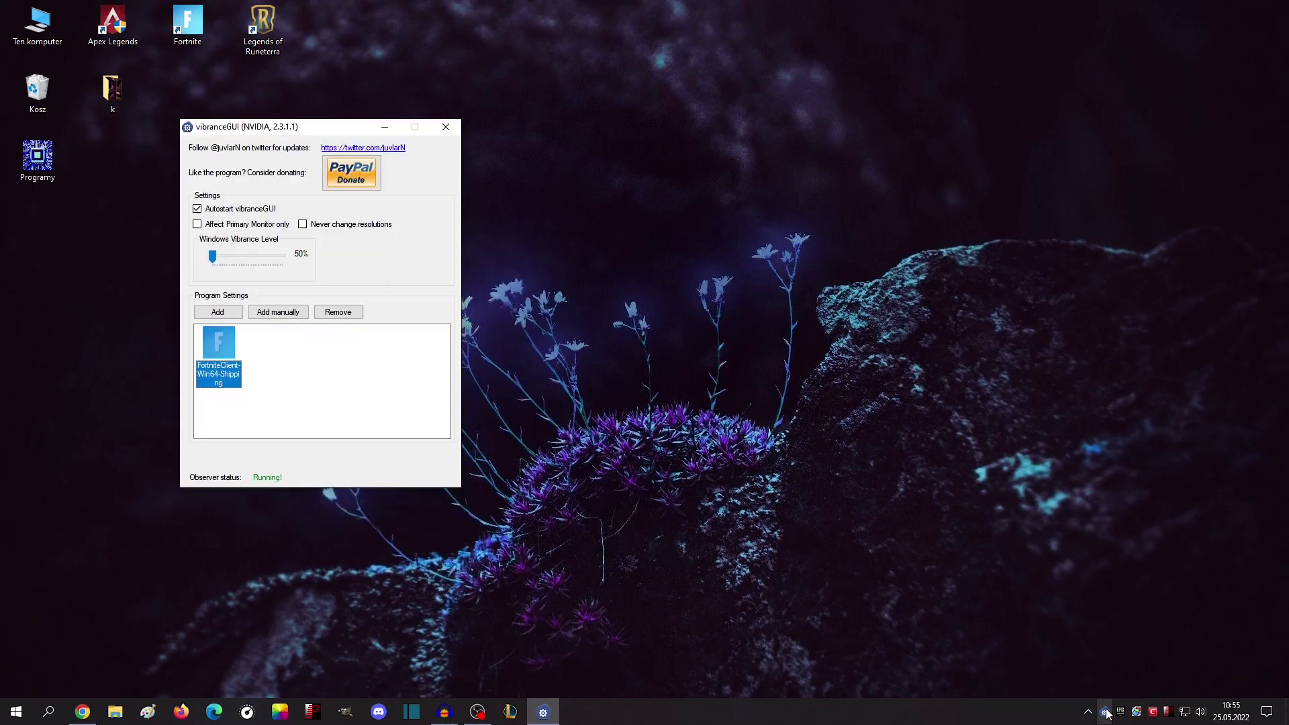
pyautogui.click(283, 369)
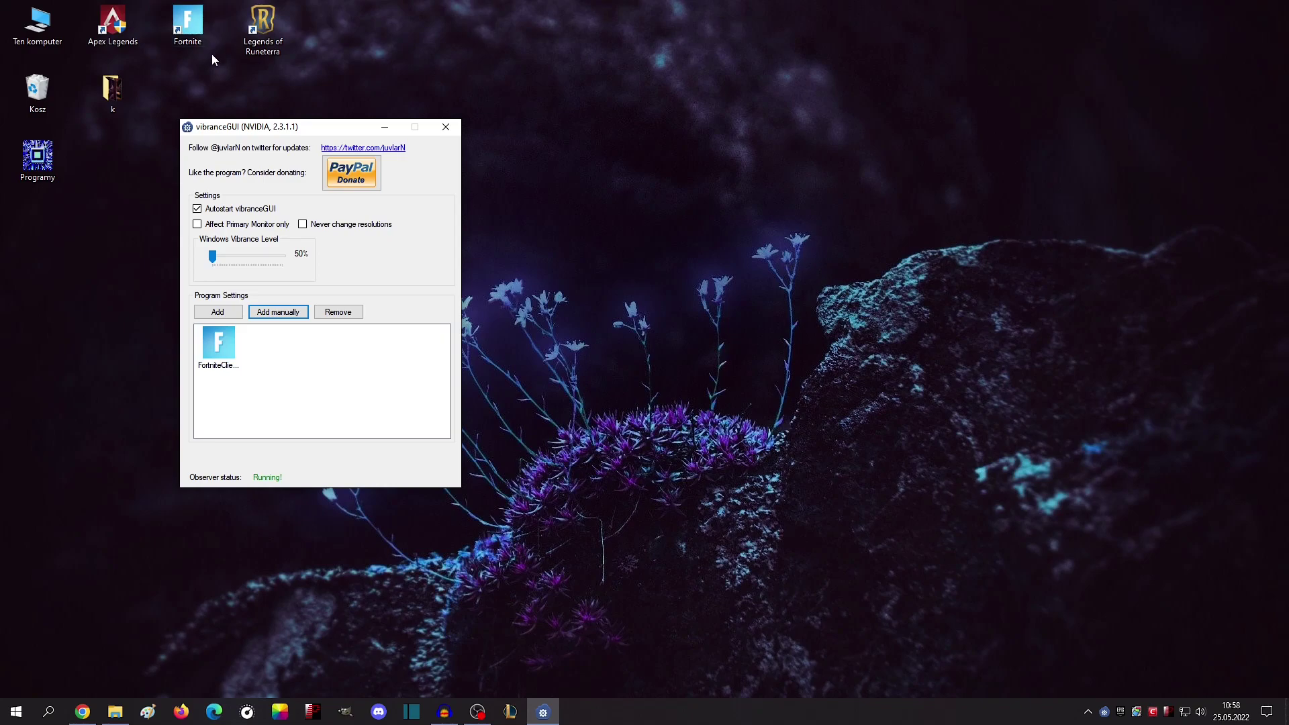
# - View the target and start-in paths in the Apex Legends desktop shortcut's properties, and close the dialog
pyautogui.rightClick(118, 32)
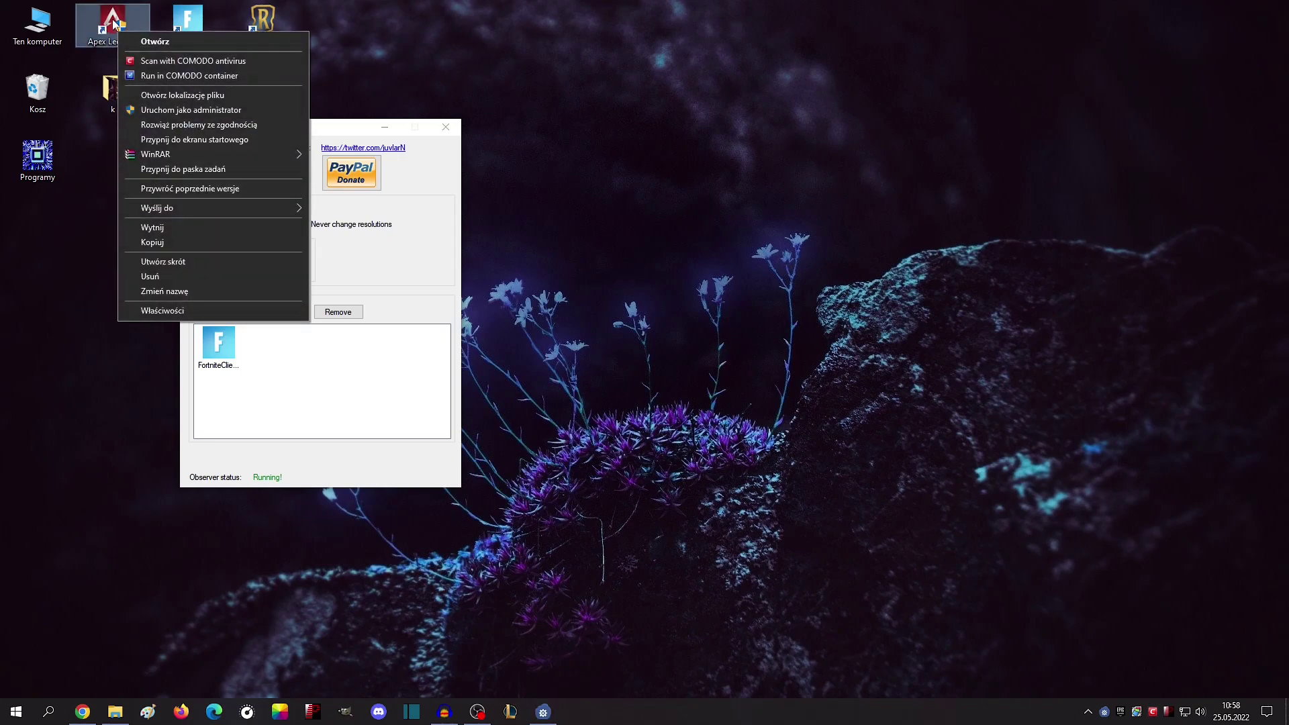
pyautogui.click(171, 311)
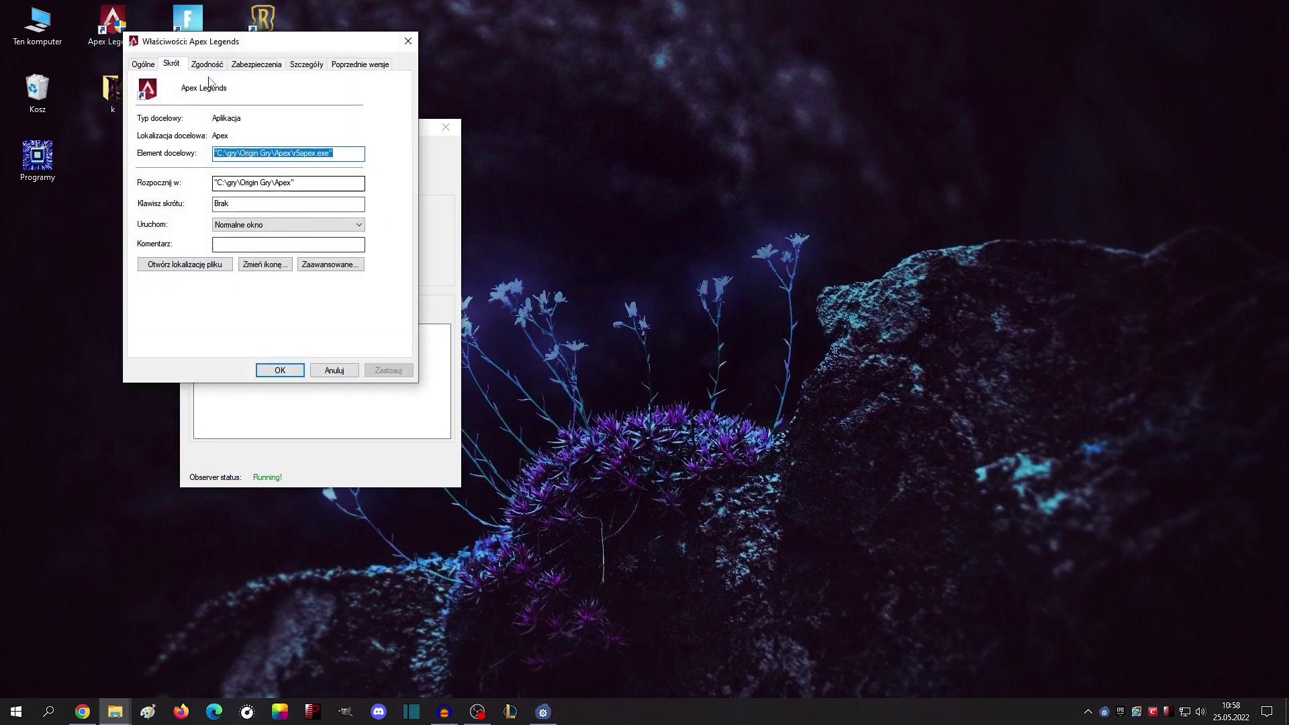
pyautogui.click(220, 186)
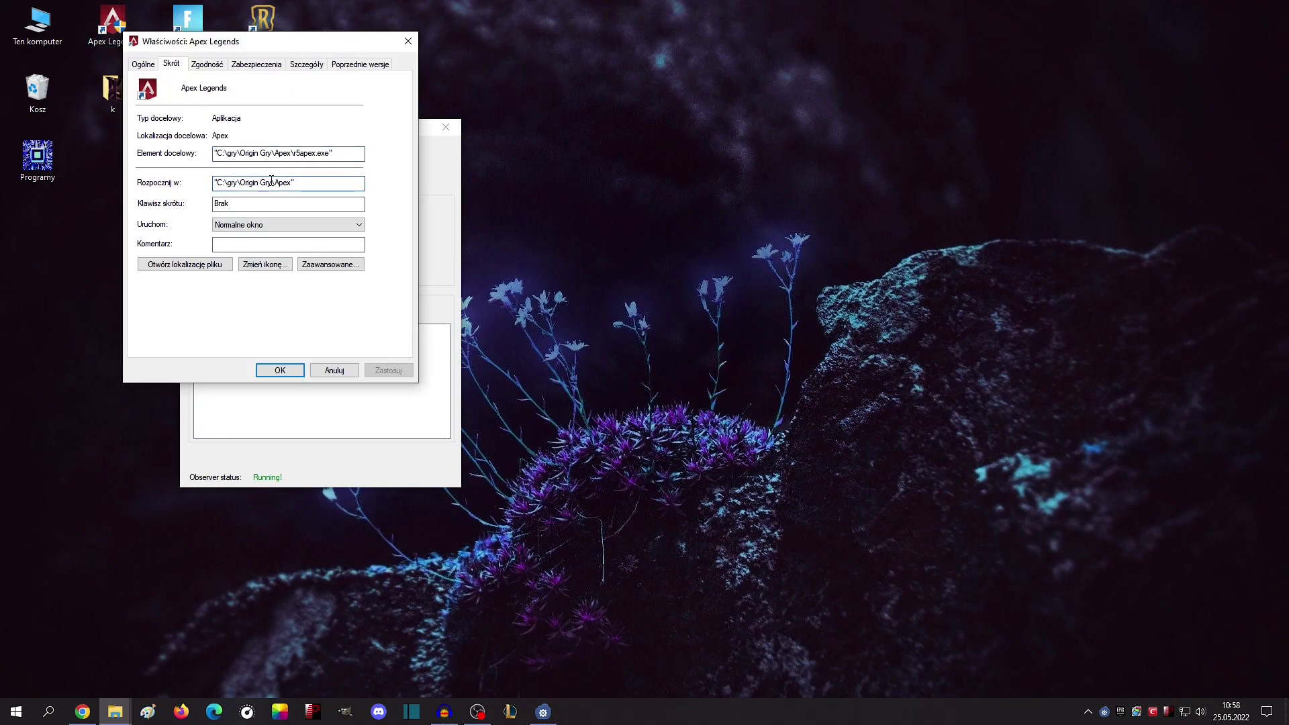
pyautogui.click(401, 42)
# - View the web address in the Fortnite desktop shortcut's properties, and close the dialog
pyautogui.rightClick(183, 30)
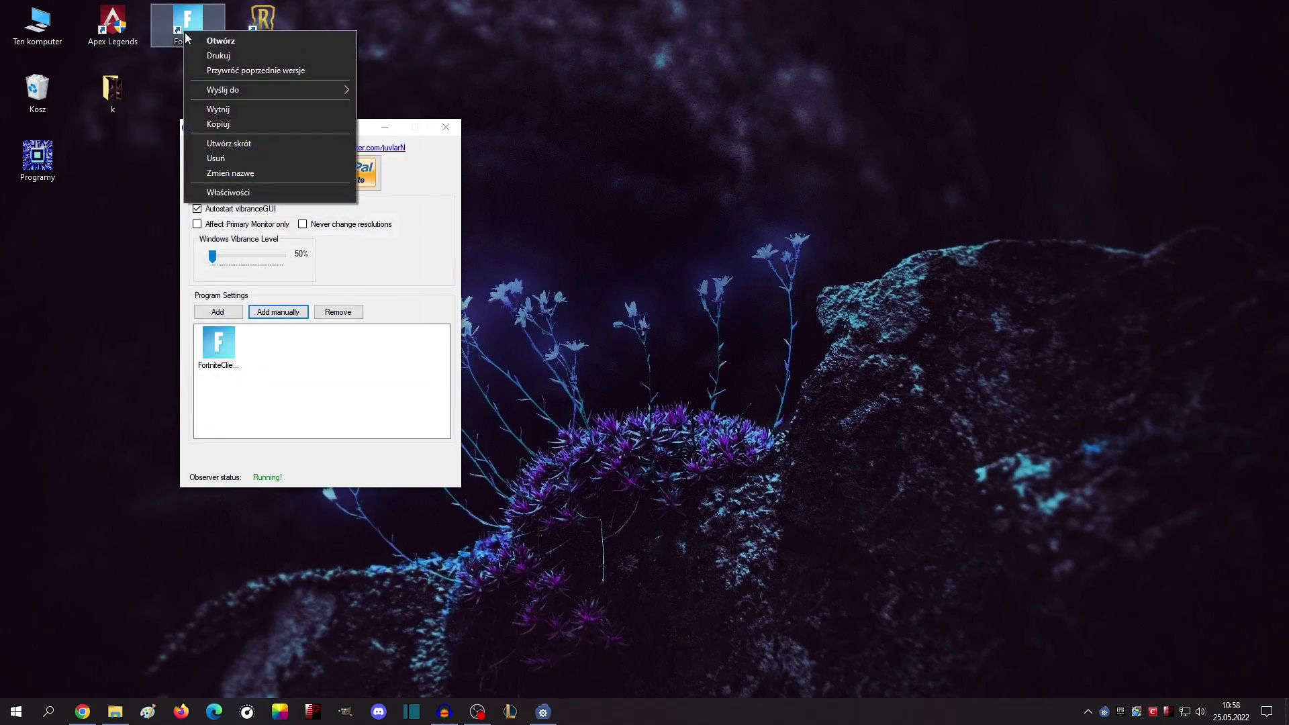
pyautogui.click(229, 193)
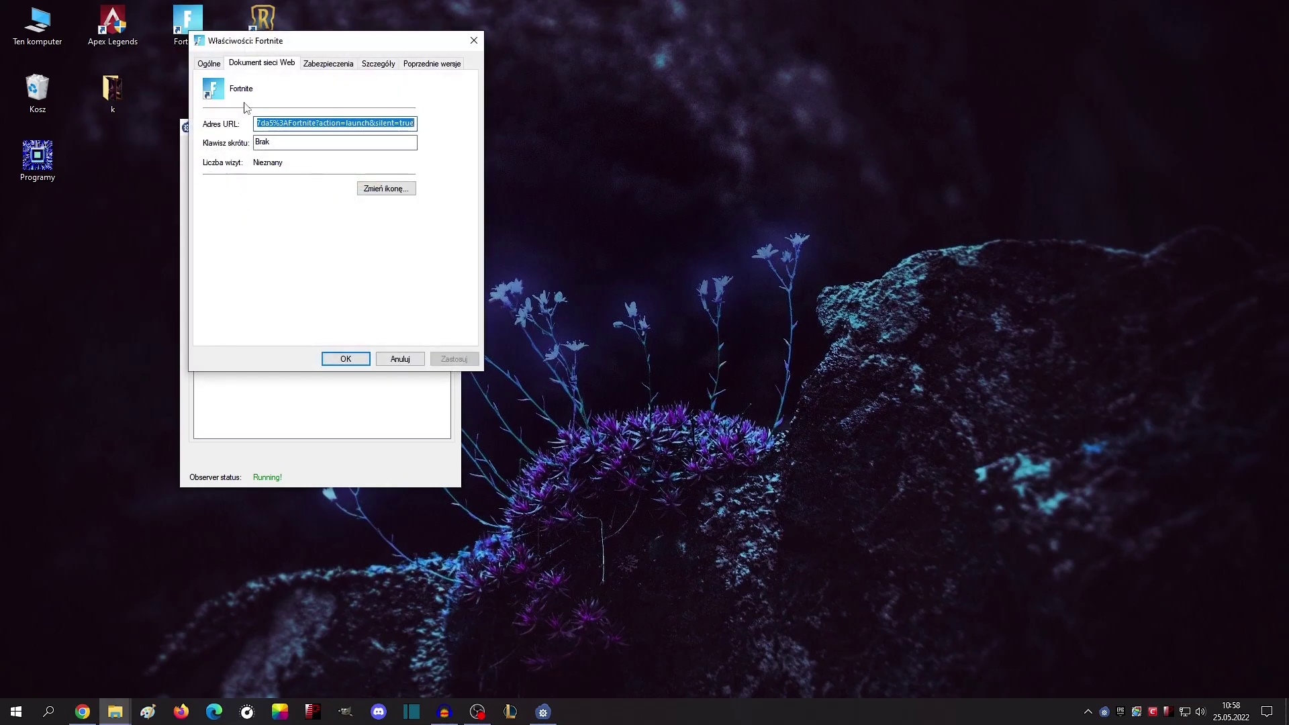
pyautogui.click(473, 41)
# - Start adding a program manually and browse to C:\Program Files\Epic Games\Fortnite\FortniteGame\Binaries\Win64
pyautogui.click(265, 313)
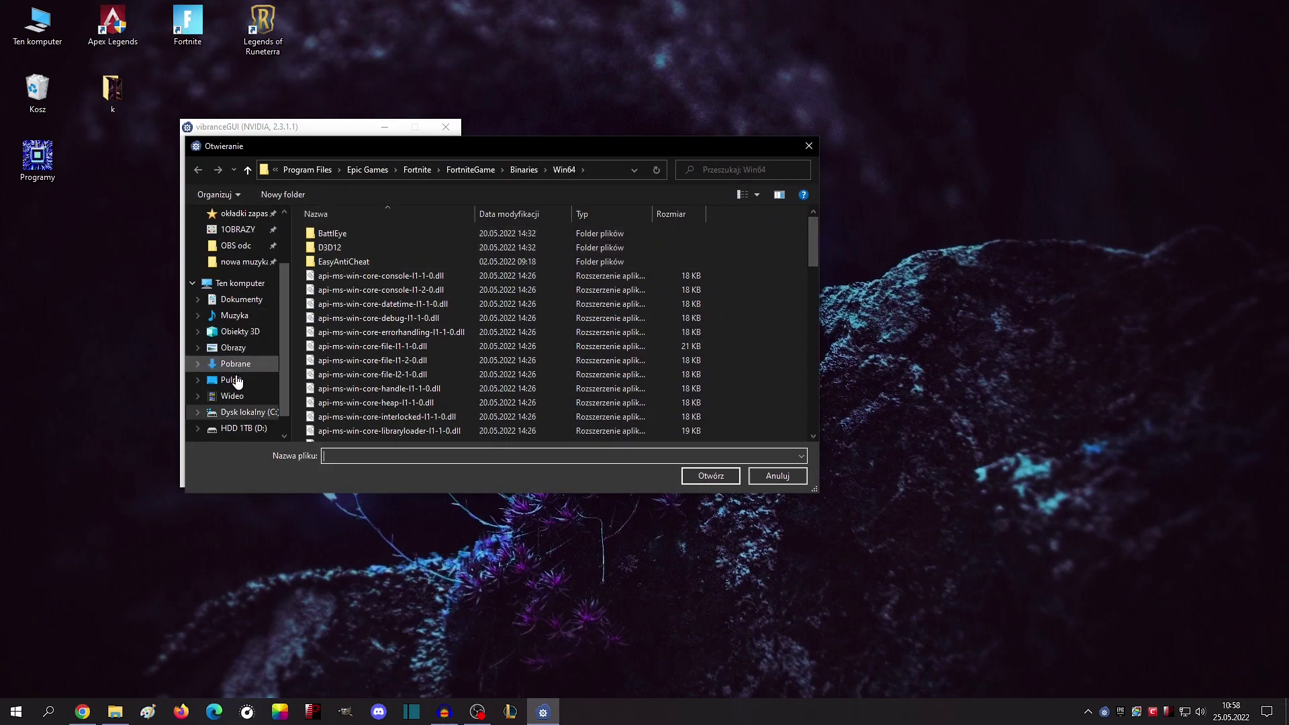
pyautogui.click(240, 412)
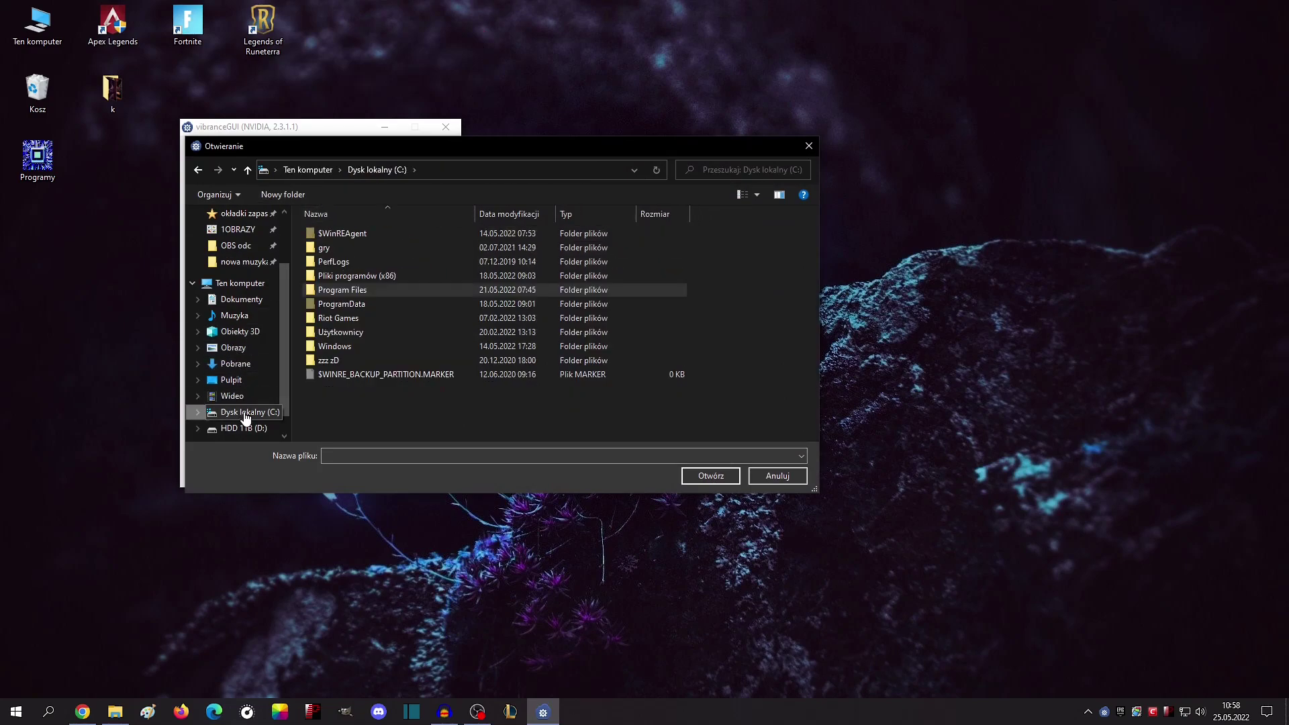
pyautogui.doubleClick(354, 289)
pyautogui.doubleClick(346, 276)
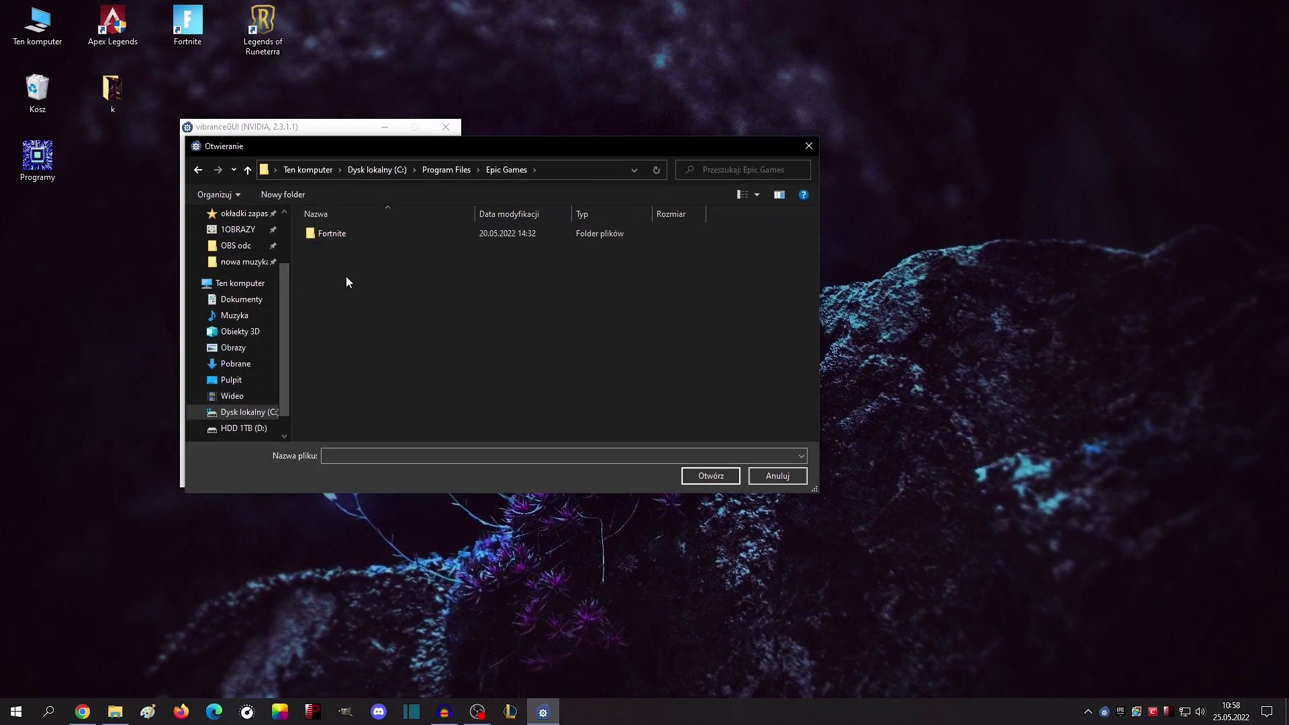
pyautogui.doubleClick(330, 241)
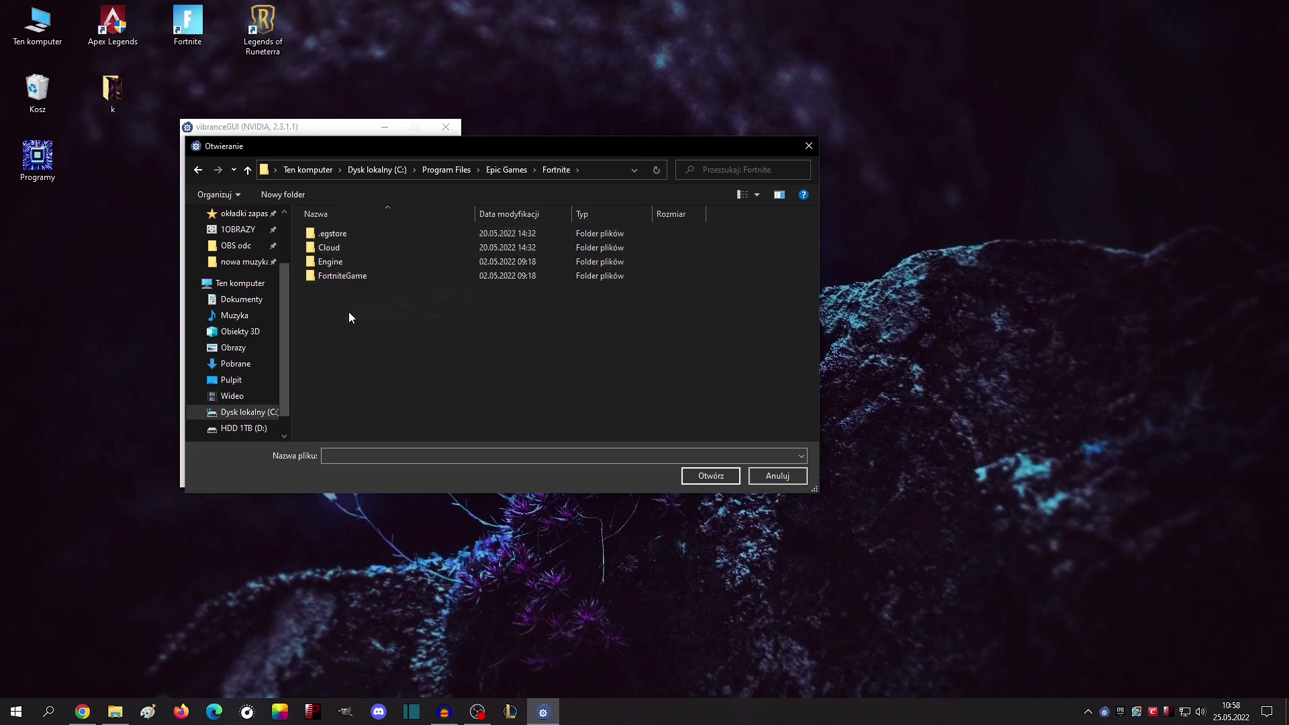
pyautogui.doubleClick(338, 276)
pyautogui.doubleClick(330, 238)
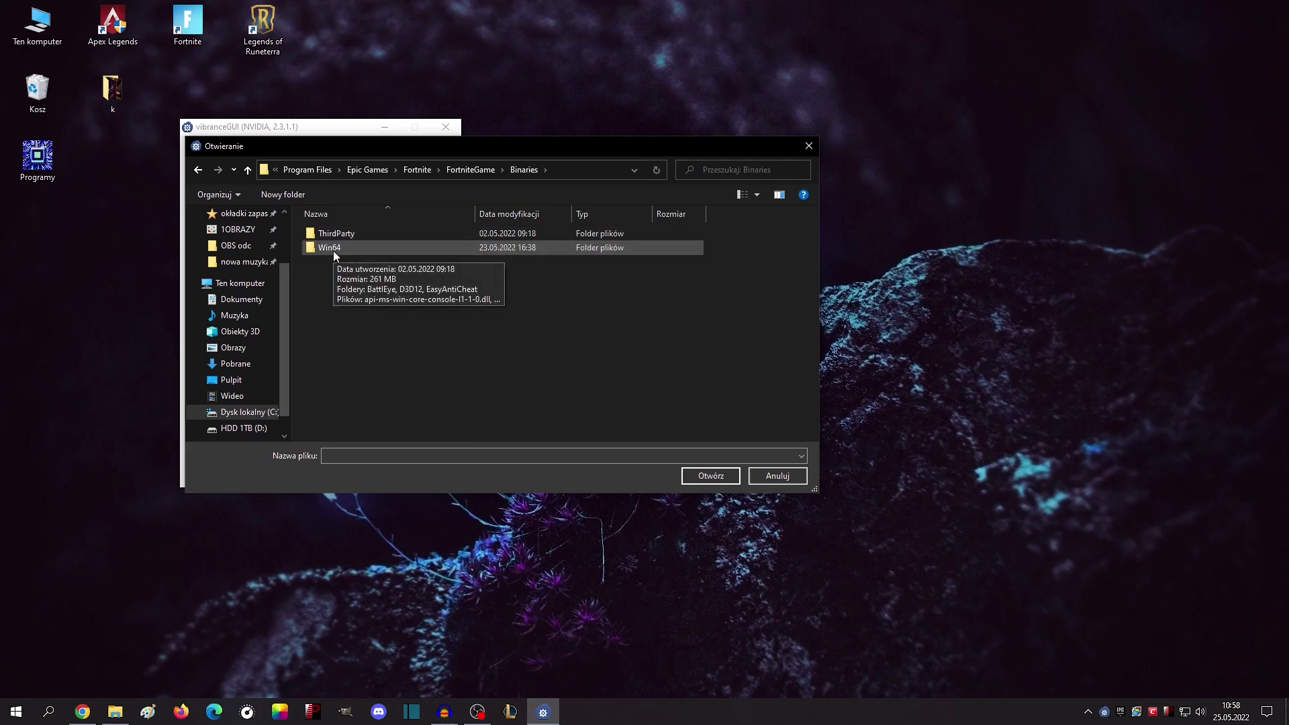
pyautogui.doubleClick(334, 251)
# - Find the FortniteClient-Win64-Shipping application in the Win64 folder and choose it as the program to add
pyautogui.scroll(-14, 394, 272)
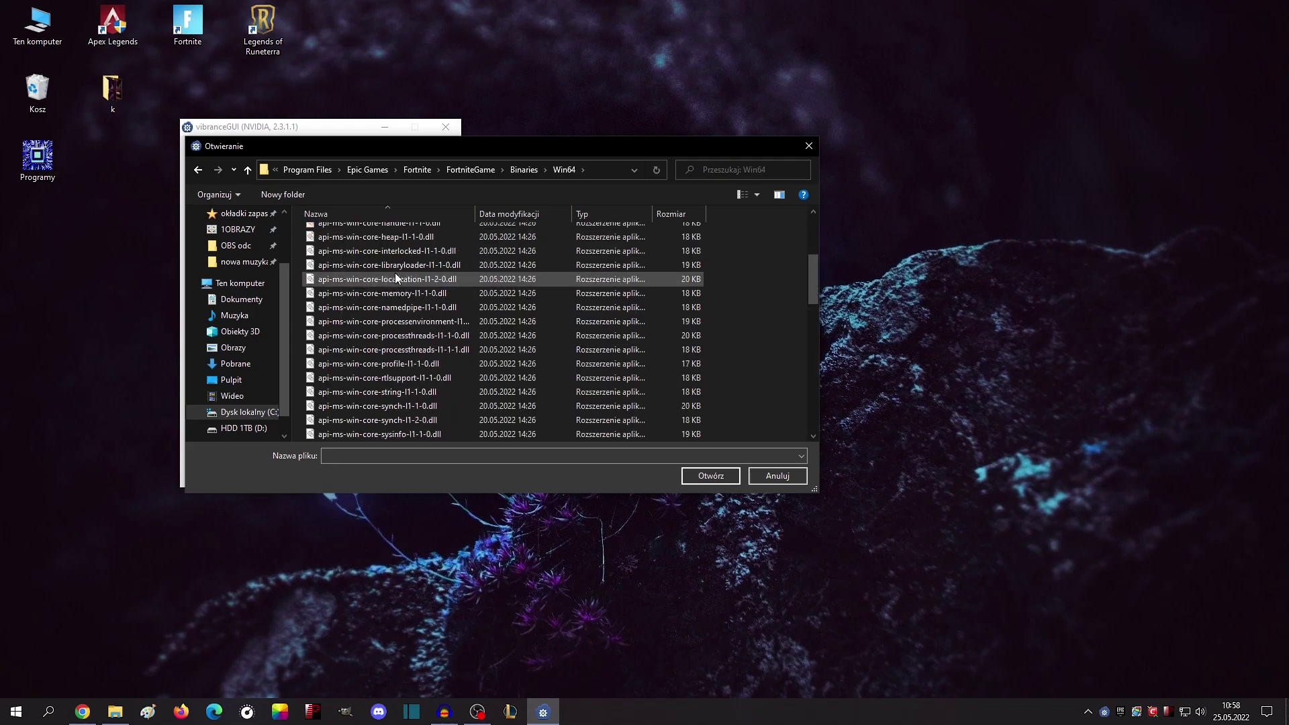
pyautogui.scroll(-2, 394, 276)
pyautogui.scroll(1, 394, 275)
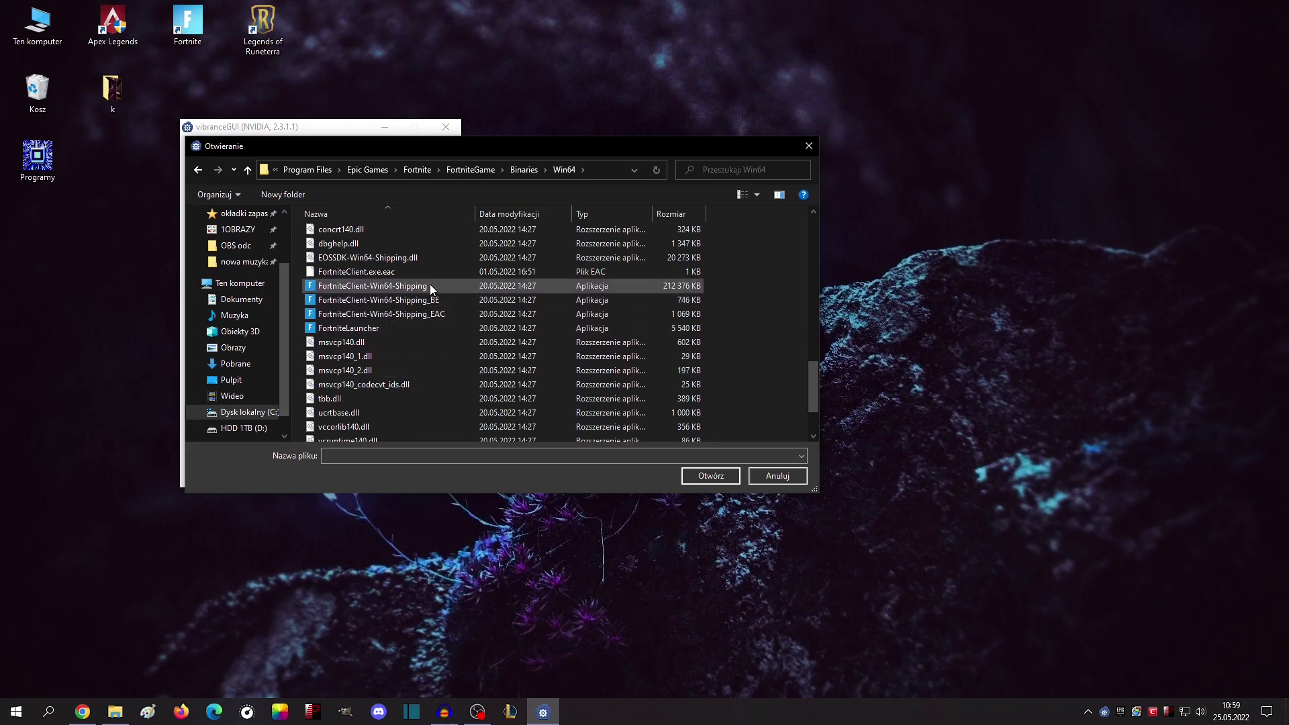
pyautogui.doubleClick(376, 285)
# - Open the Fortnite entry's settings, set the in-game vibrance level to 68%, and save
pyautogui.click(226, 345)
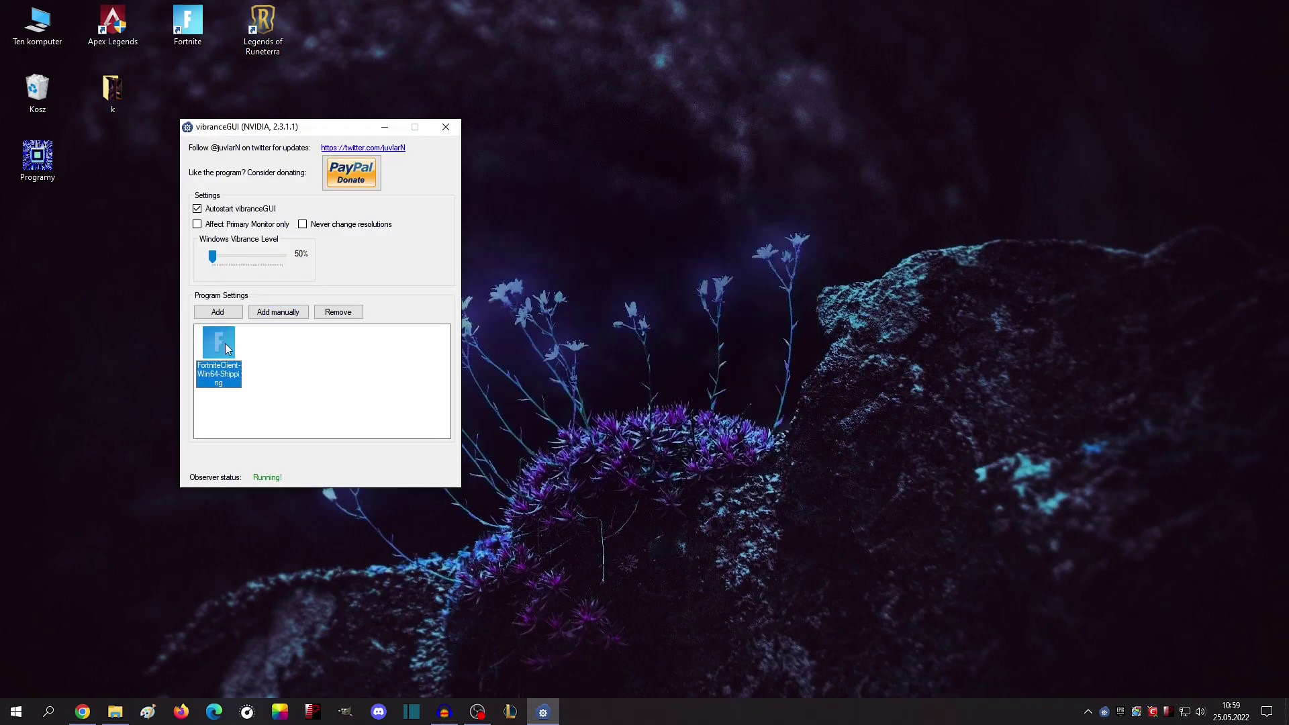
pyautogui.doubleClick(224, 345)
pyautogui.moveTo(310, 217); pyautogui.dragTo(412, 236)
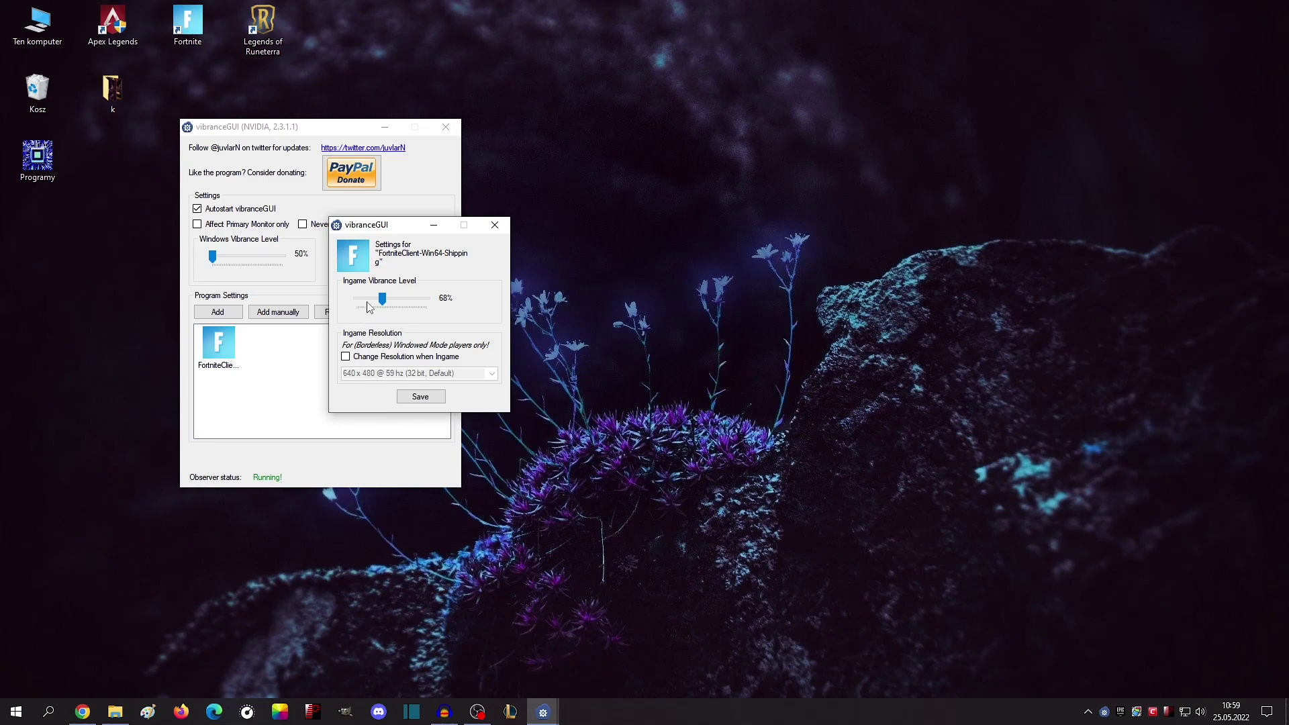
pyautogui.moveTo(382, 299); pyautogui.dragTo(490, 300)
pyautogui.moveTo(427, 300); pyautogui.dragTo(386, 318)
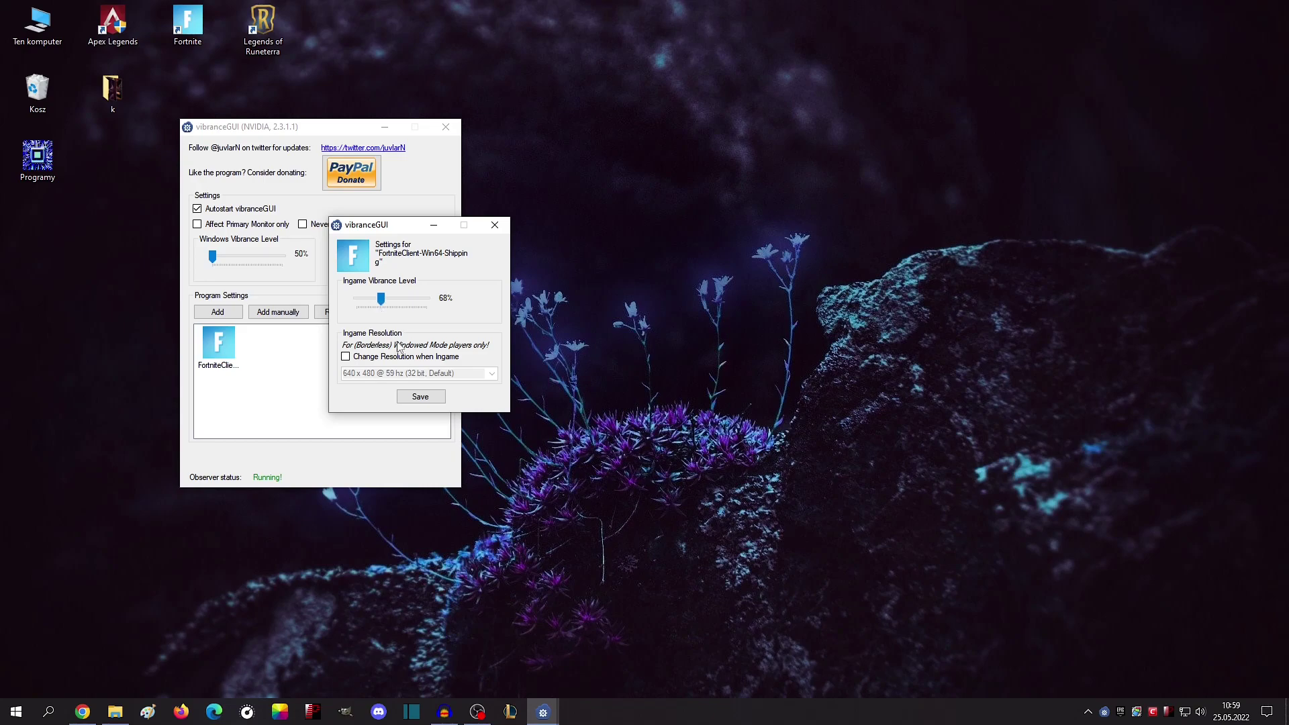
pyautogui.click(407, 395)
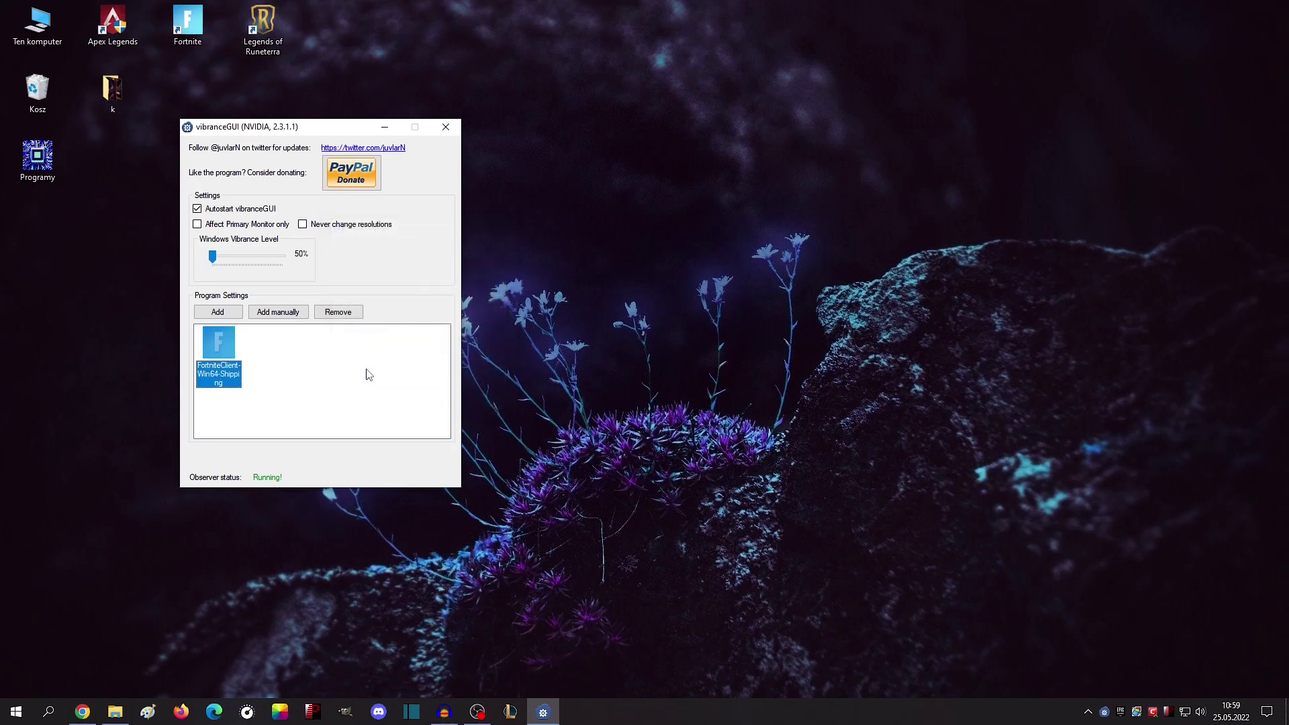
# - Reopen the Fortnite entry's settings, close them, and move the vibranceGUI window further away from the desktop shortcuts
pyautogui.doubleClick(222, 353)
pyautogui.click(400, 215)
pyautogui.moveTo(344, 132); pyautogui.dragTo(458, 142)
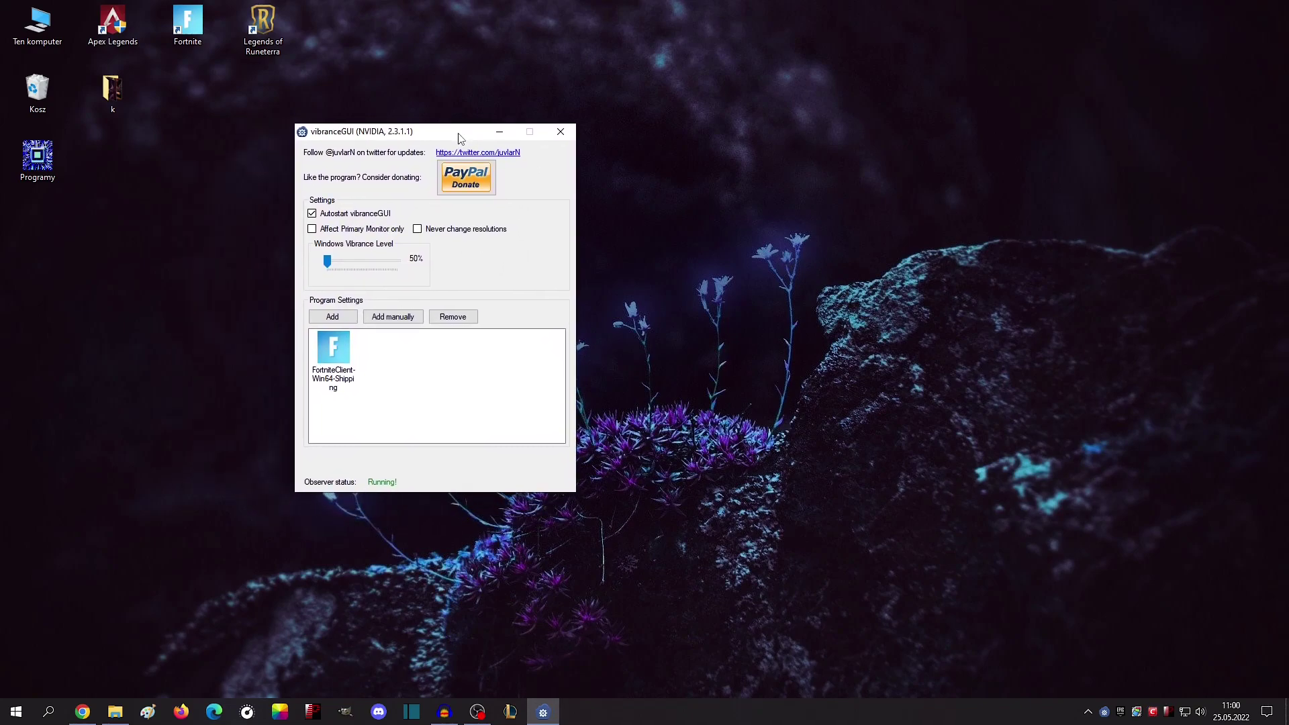
pyautogui.moveTo(459, 137); pyautogui.dragTo(463, 127)
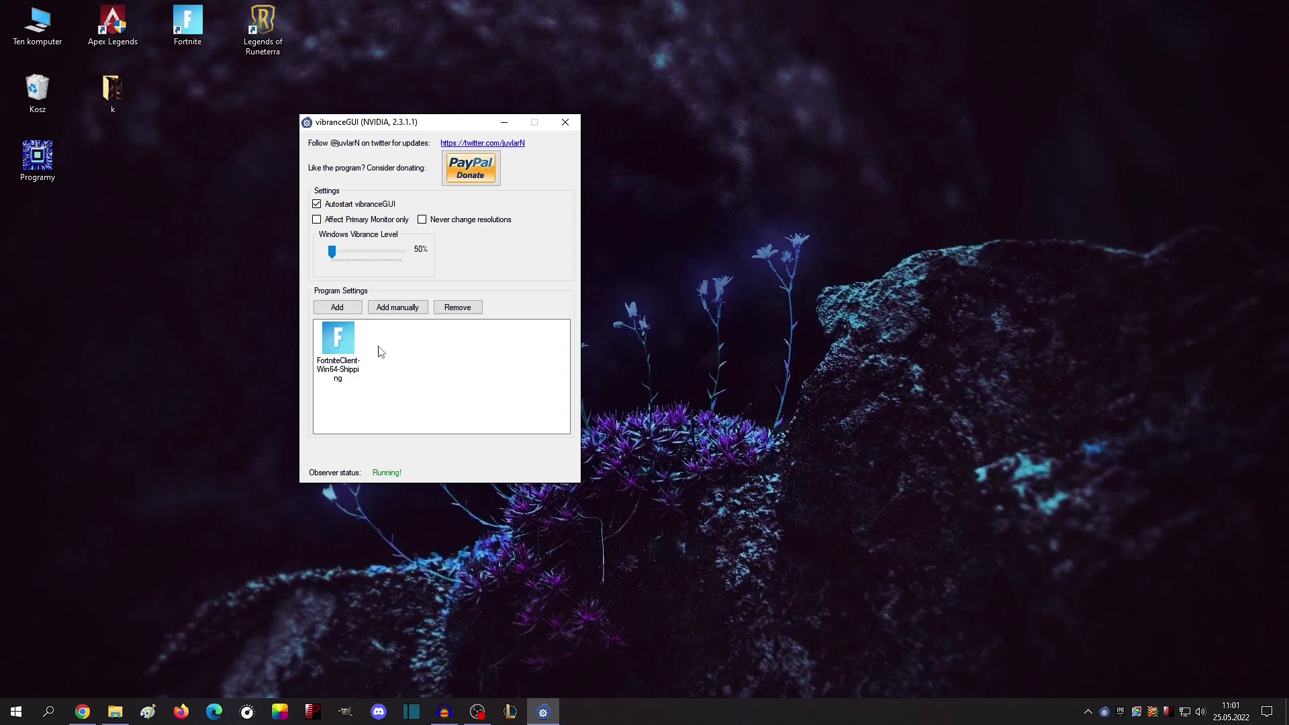
pyautogui.click(357, 352)
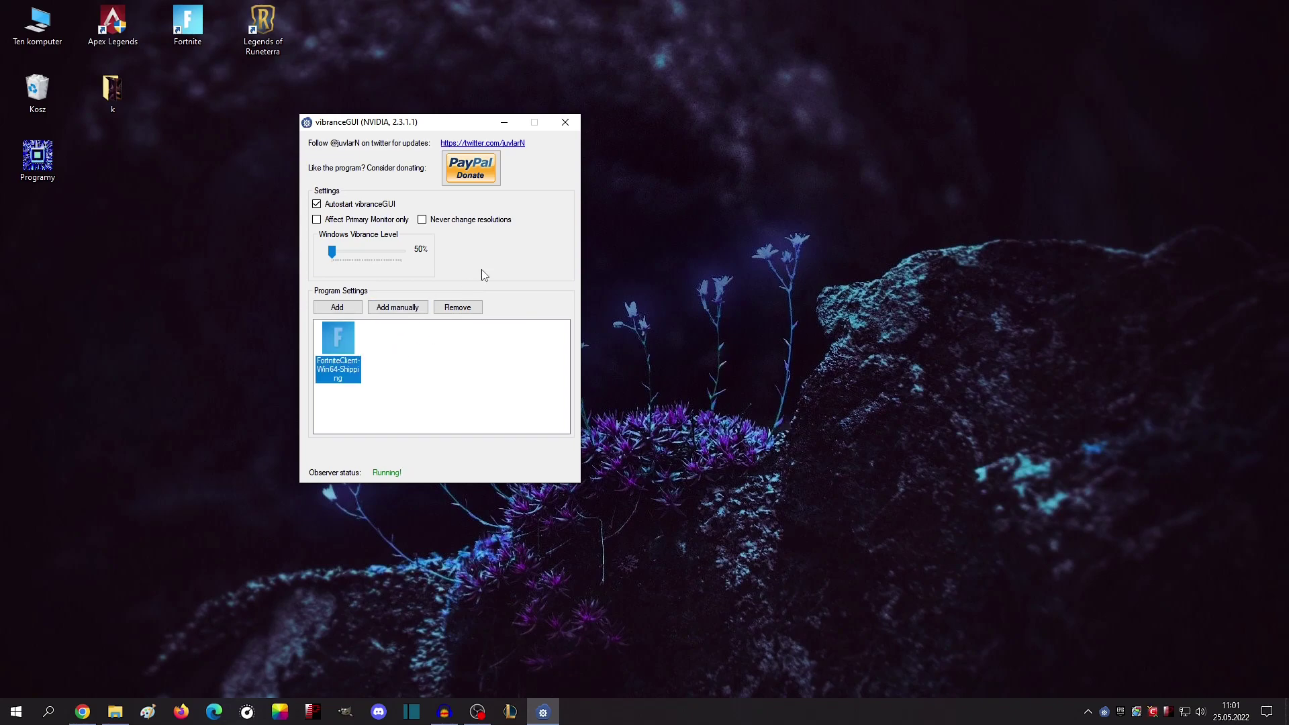
pyautogui.click(478, 379)
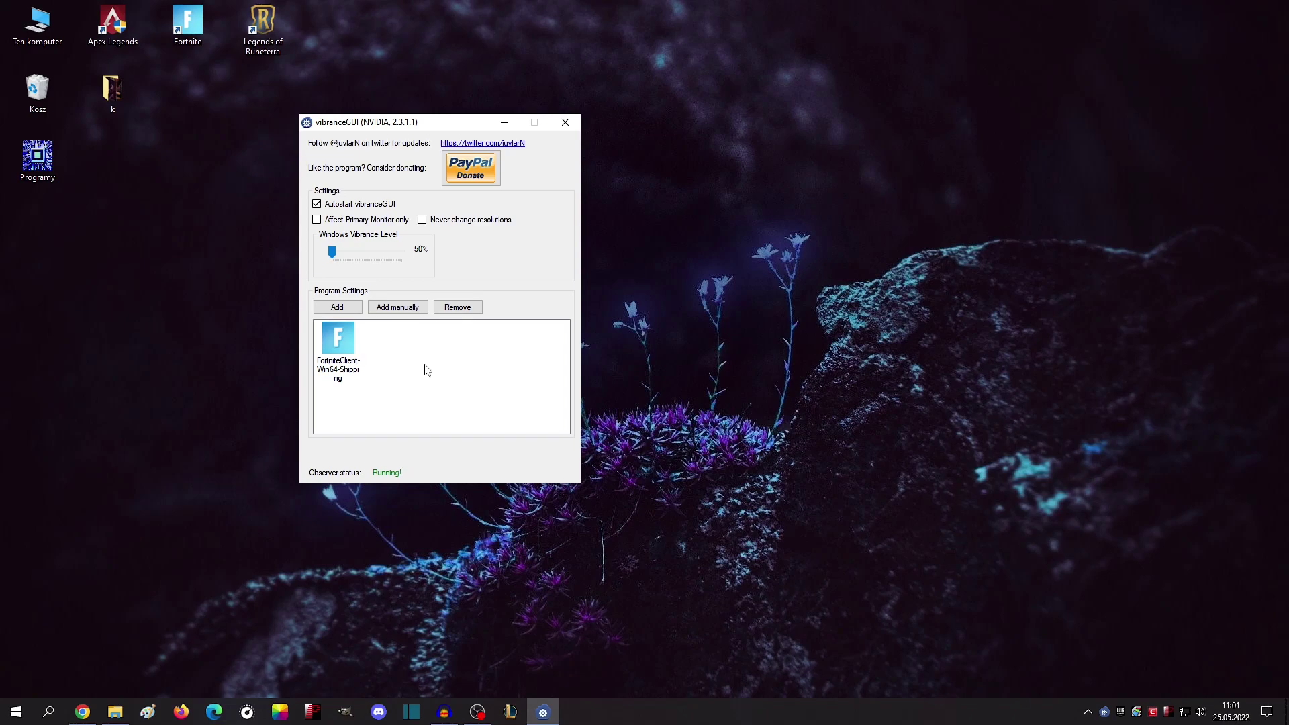
pyautogui.moveTo(396, 124)
pyautogui.mouseDown()
pyautogui.moveTo(406, 139)
pyautogui.moveTo(391, 145)
pyautogui.moveTo(397, 127)
pyautogui.mouseUp()
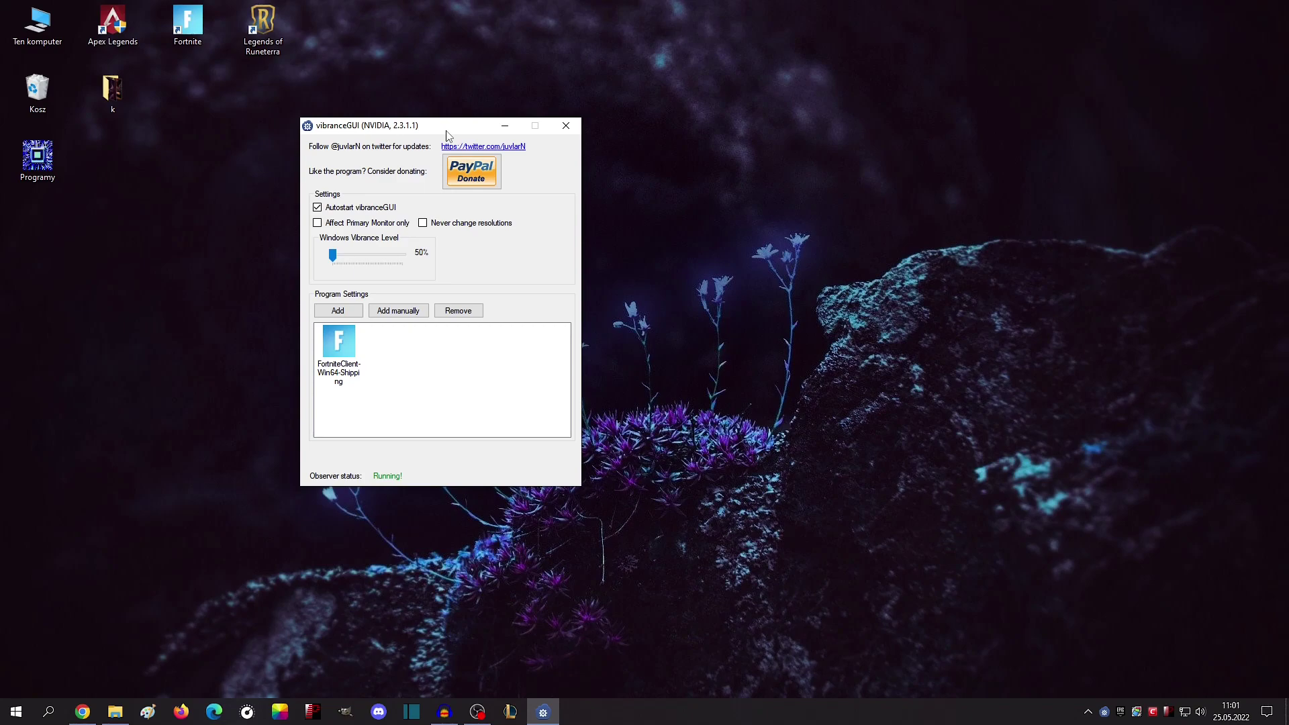
pyautogui.rightClick(638, 174)
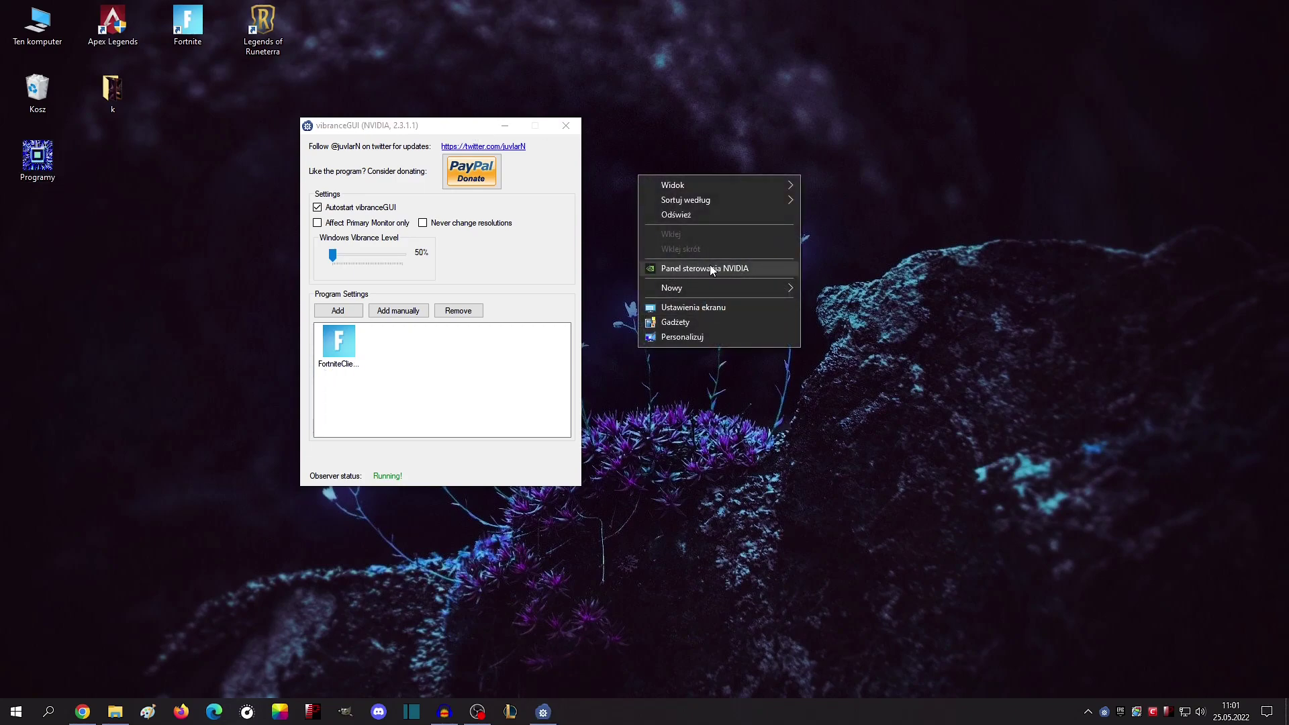
pyautogui.click(424, 349)
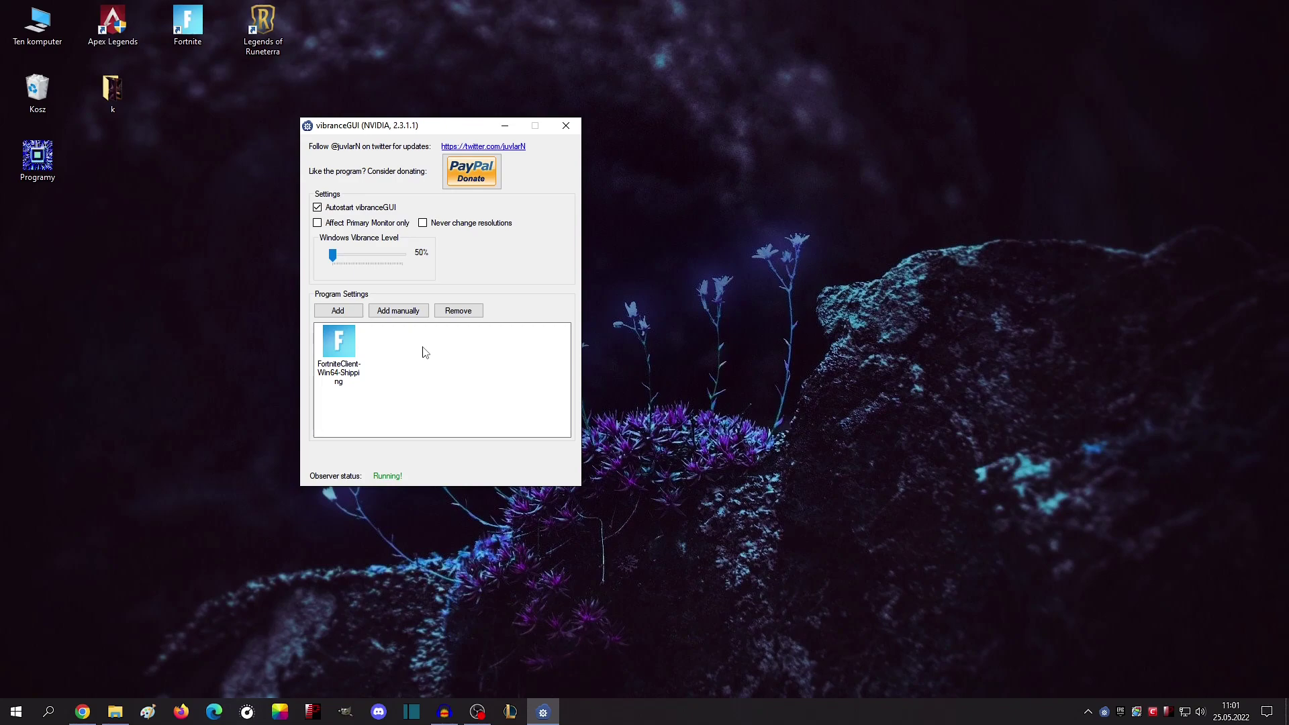
pyautogui.moveTo(371, 126); pyautogui.dragTo(371, 127)
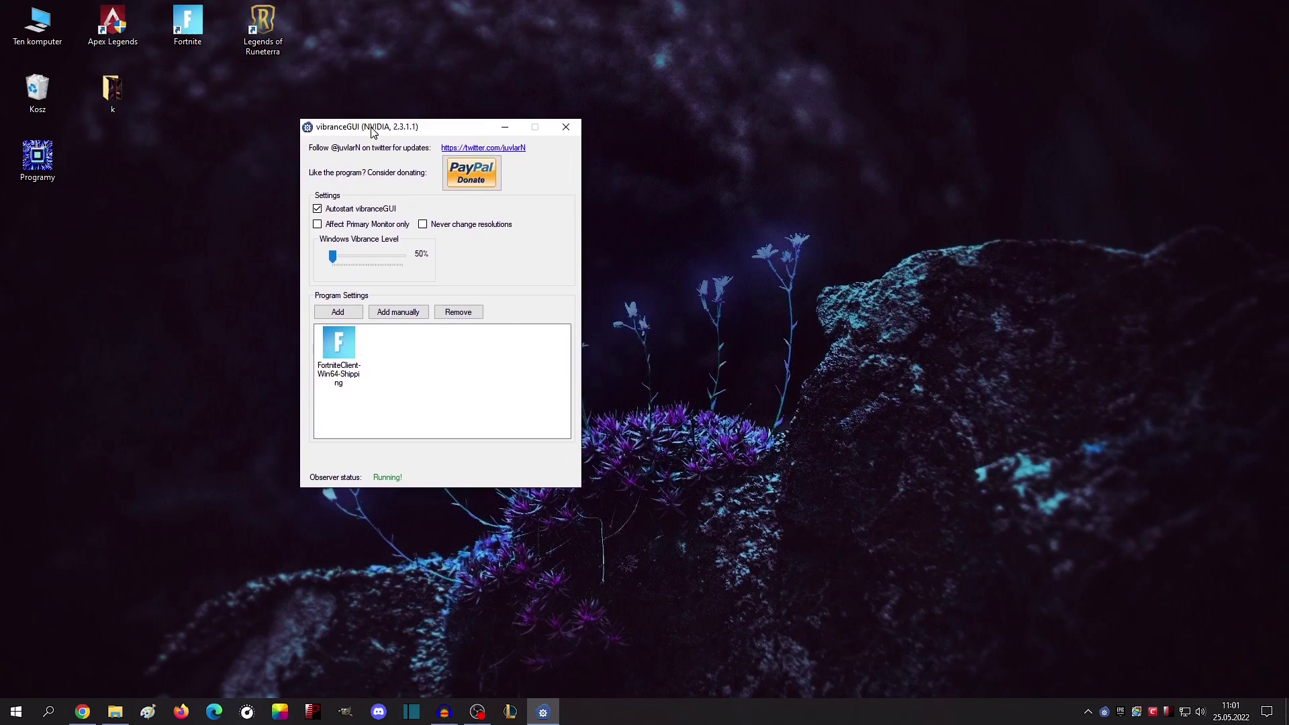
pyautogui.moveTo(462, 131); pyautogui.dragTo(475, 127)
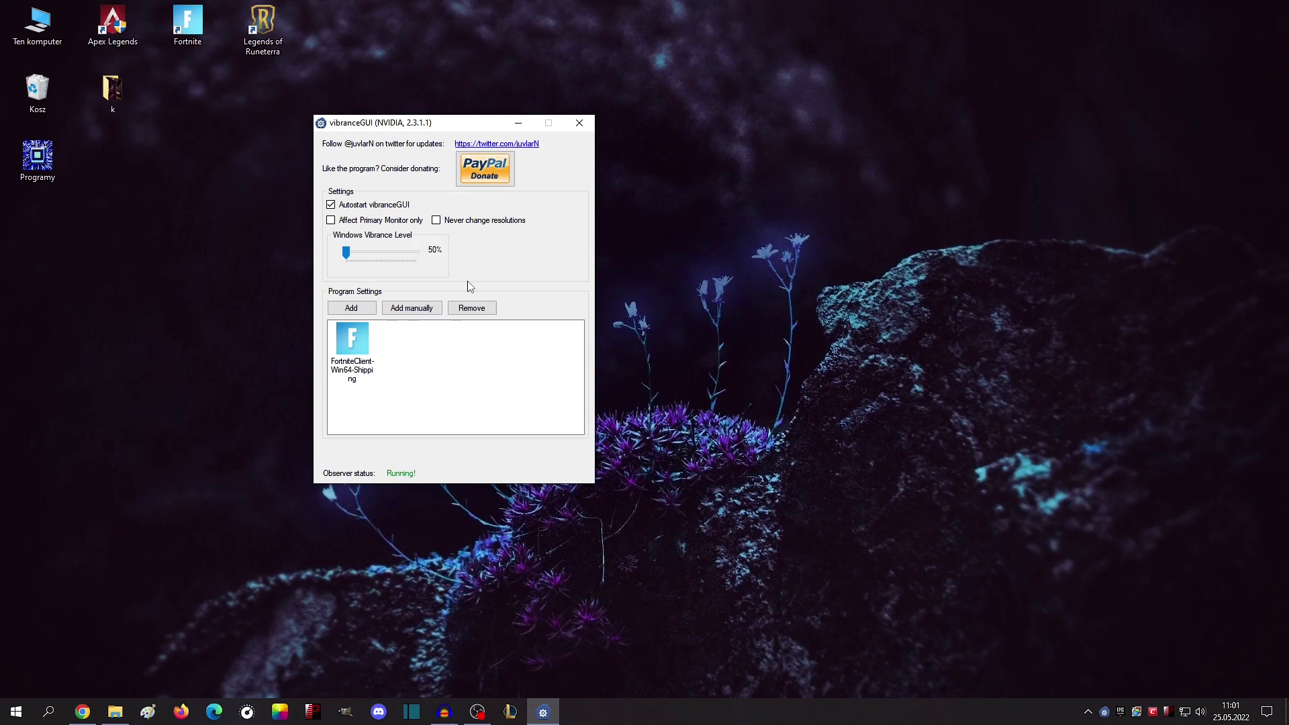
pyautogui.moveTo(430, 129)
pyautogui.mouseDown()
pyautogui.moveTo(440, 138)
pyautogui.moveTo(434, 127)
pyautogui.mouseUp()
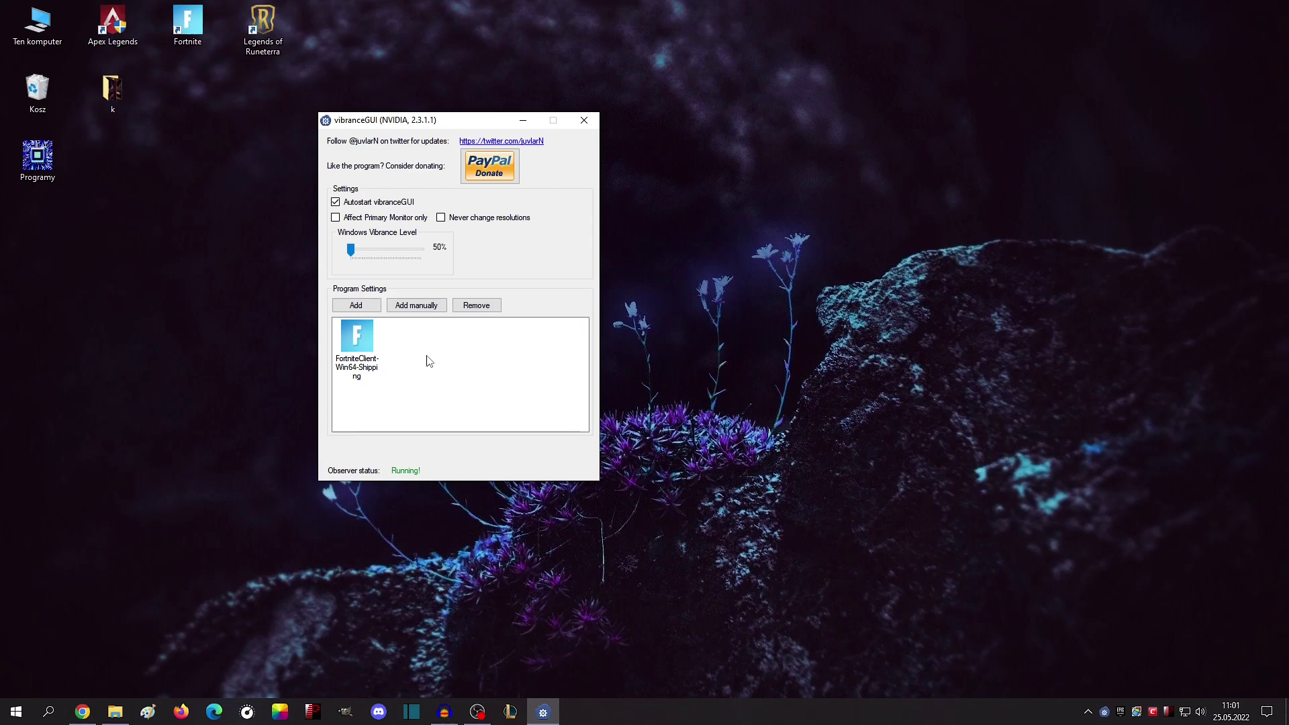
pyautogui.moveTo(469, 124)
pyautogui.mouseDown()
pyautogui.moveTo(457, 111)
pyautogui.moveTo(485, 133)
pyautogui.moveTo(454, 106)
pyautogui.moveTo(466, 103)
pyautogui.moveTo(439, 109)
pyautogui.moveTo(450, 121)
pyautogui.mouseUp()
pyautogui.rightClick(446, 116)
pyautogui.click(446, 117)
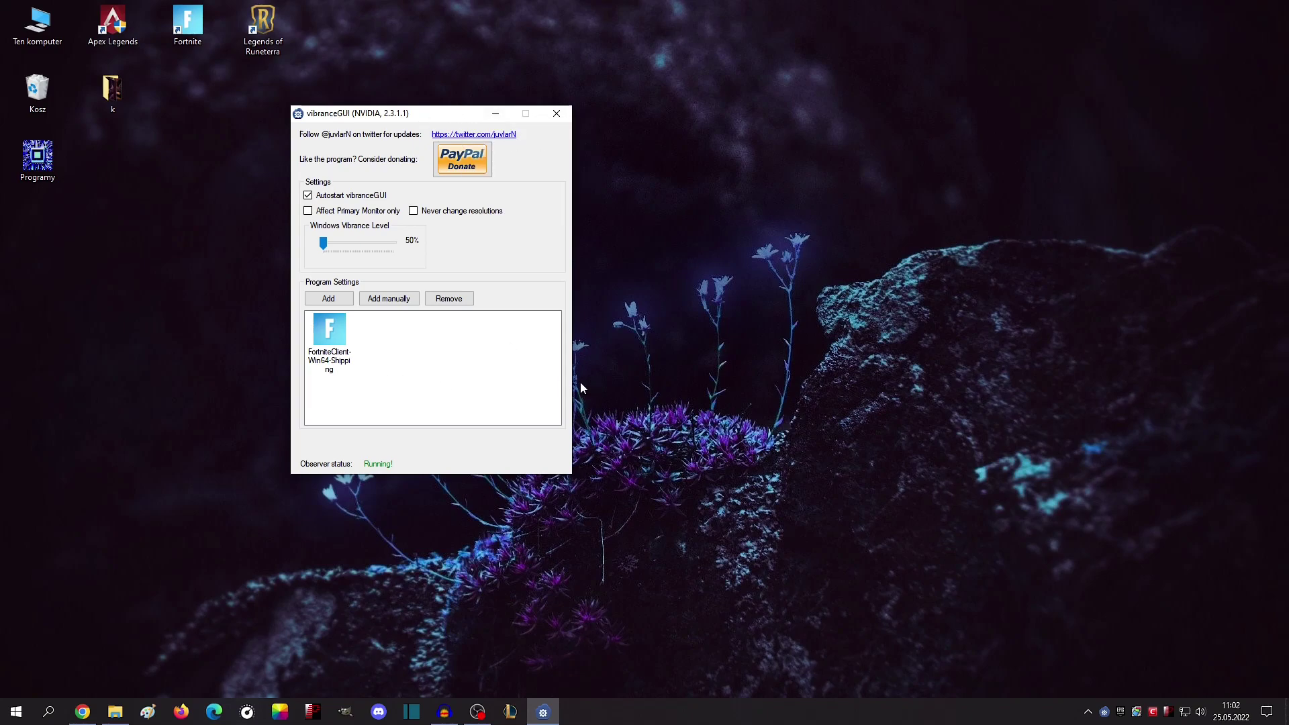
pyautogui.moveTo(464, 118)
pyautogui.mouseDown()
pyautogui.moveTo(491, 101)
pyautogui.moveTo(451, 129)
pyautogui.moveTo(440, 121)
pyautogui.moveTo(456, 121)
pyautogui.mouseUp()
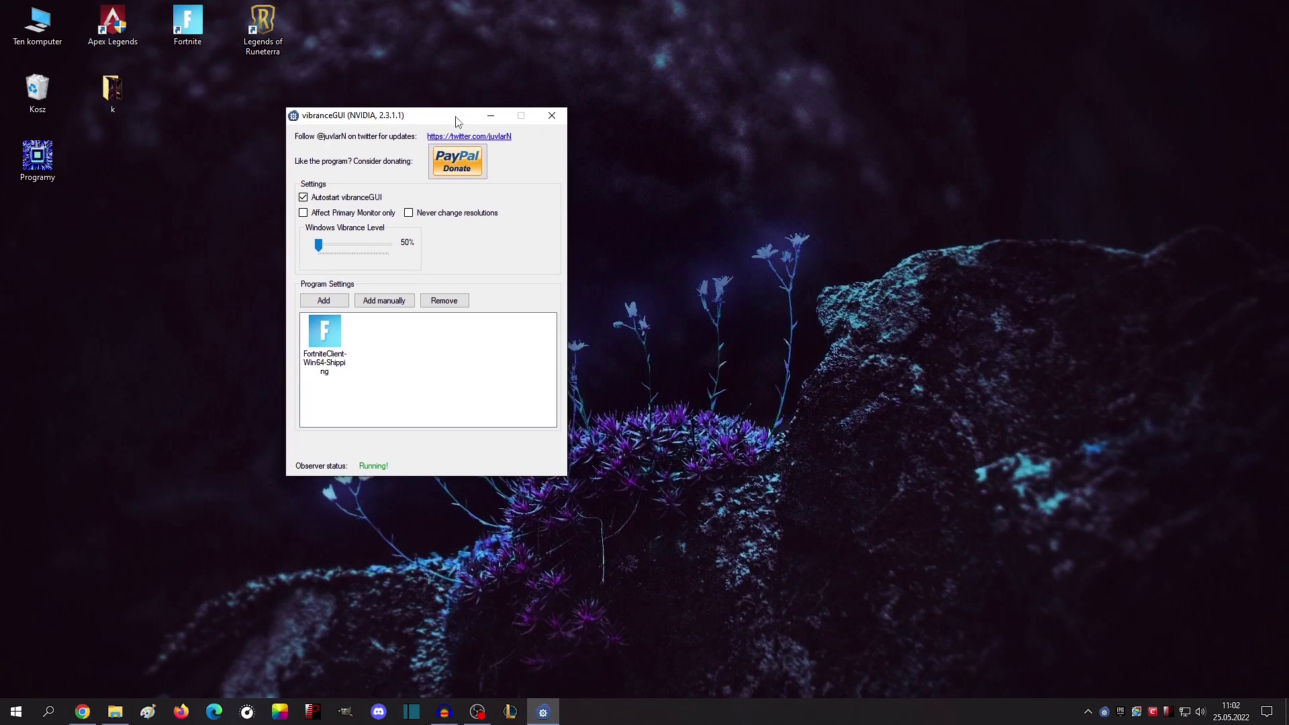